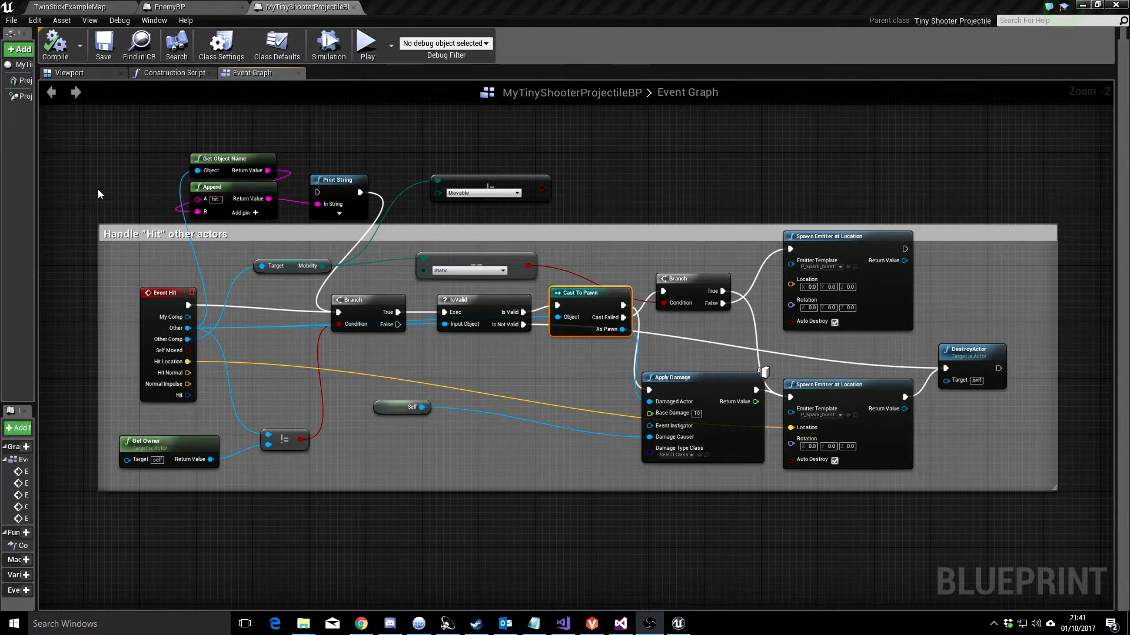
- Examine the projectile's Handle "Hit" other actors logic from Event Hit through Cast To Pawn and Apply Damage to DestroyActor
{"action": "scroll", "coordinate": [98, 194], "scroll_direction": "up", "scroll_amount": 2}
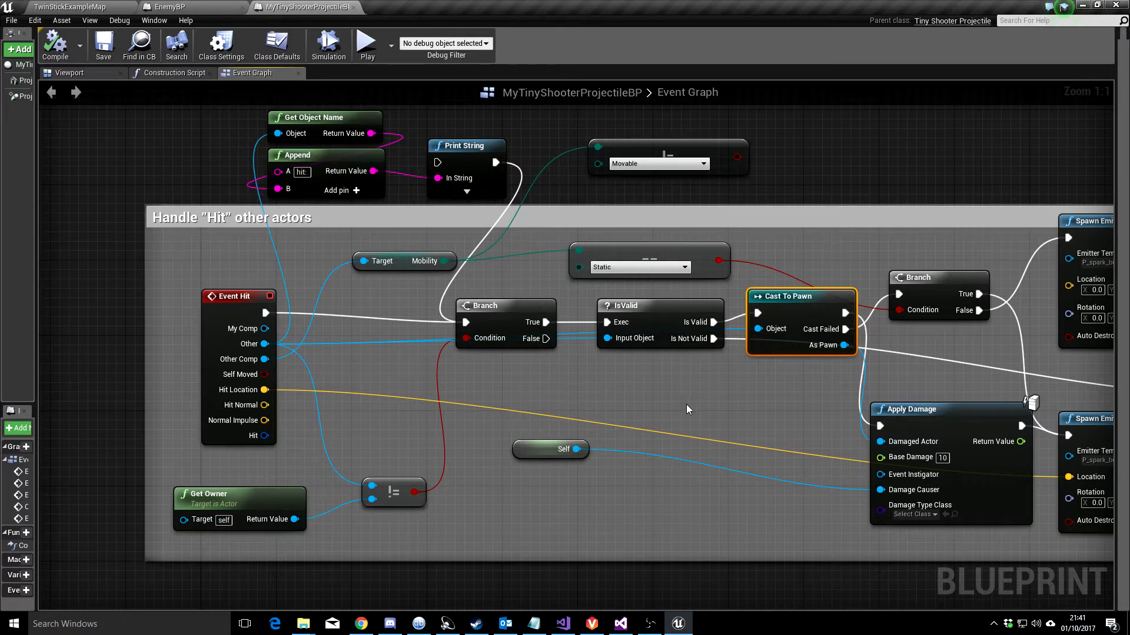
{"action": "right_click_drag", "start_coordinate": [686, 404], "coordinate": [359, 368]}
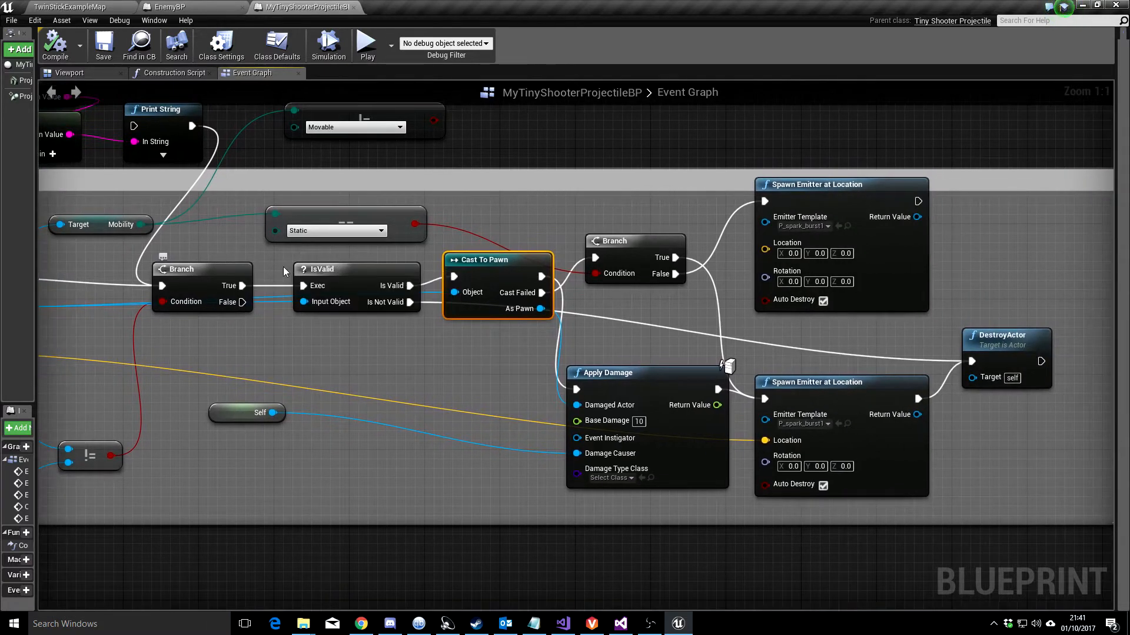
{"action": "right_click_drag", "start_coordinate": [267, 360], "coordinate": [489, 361]}
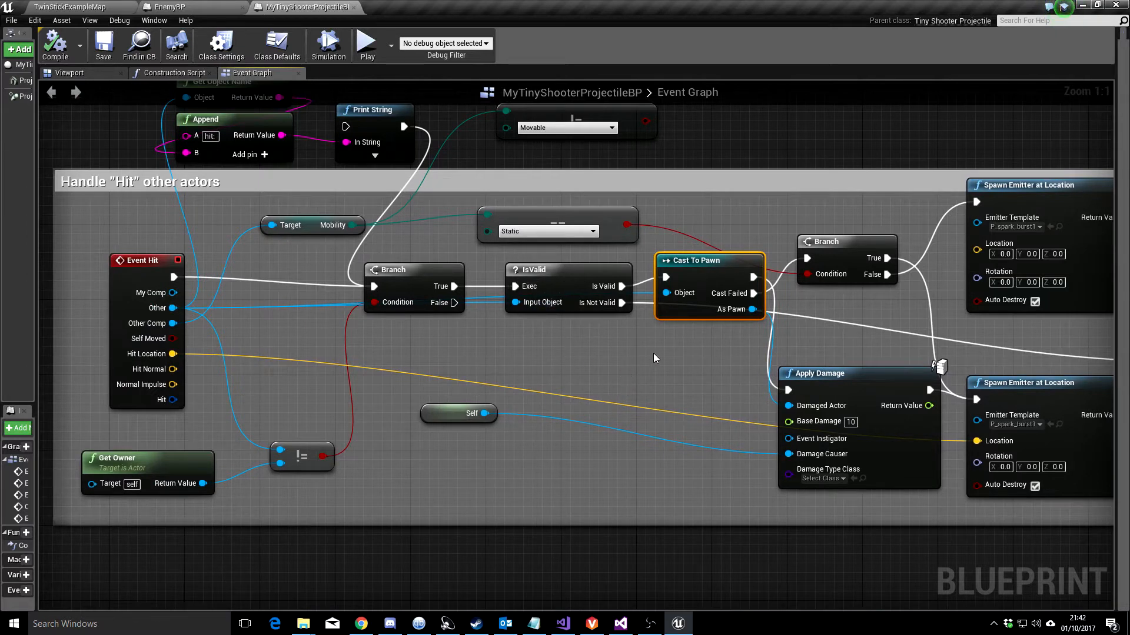
{"action": "right_click_drag", "start_coordinate": [670, 357], "coordinate": [609, 368]}
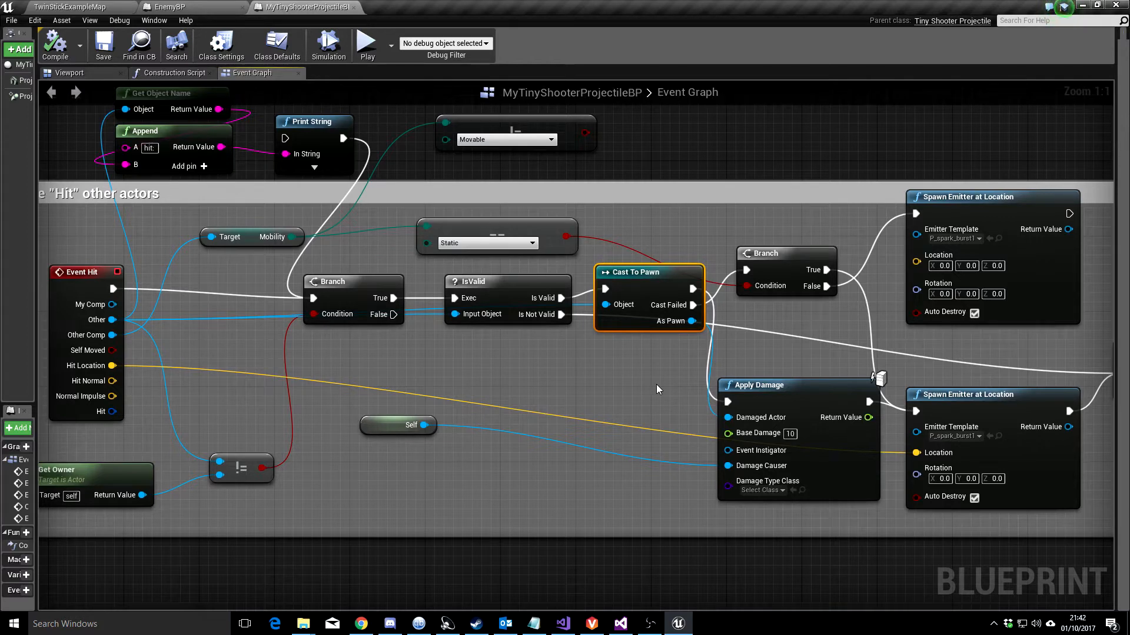
{"action": "right_click_drag", "start_coordinate": [655, 384], "coordinate": [492, 367]}
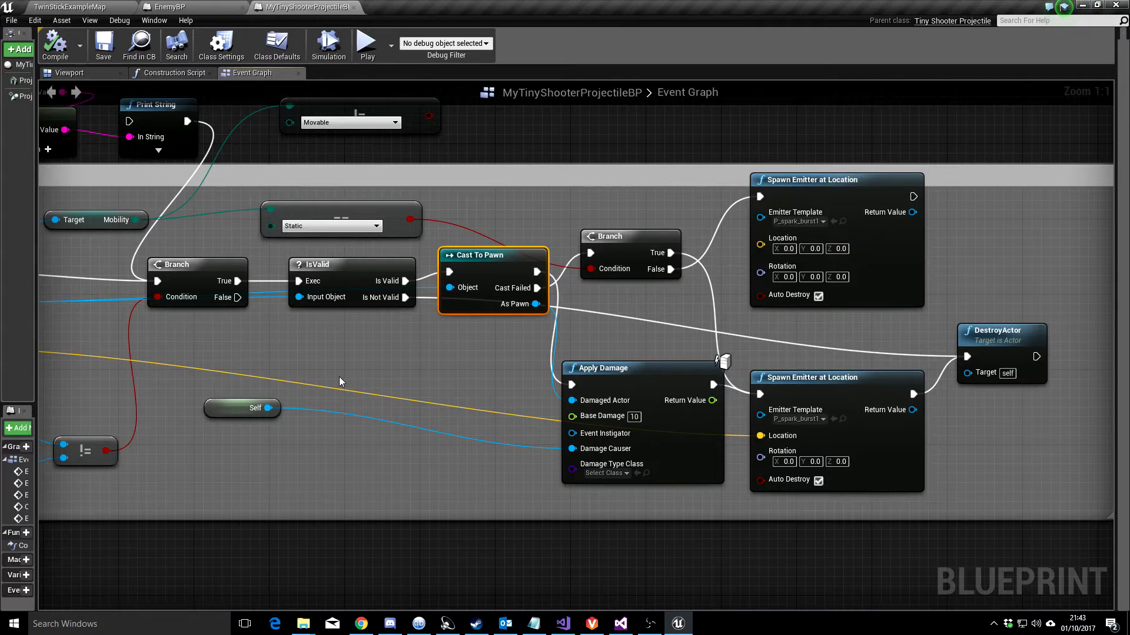
{"action": "right_click_drag", "start_coordinate": [358, 379], "coordinate": [544, 377]}
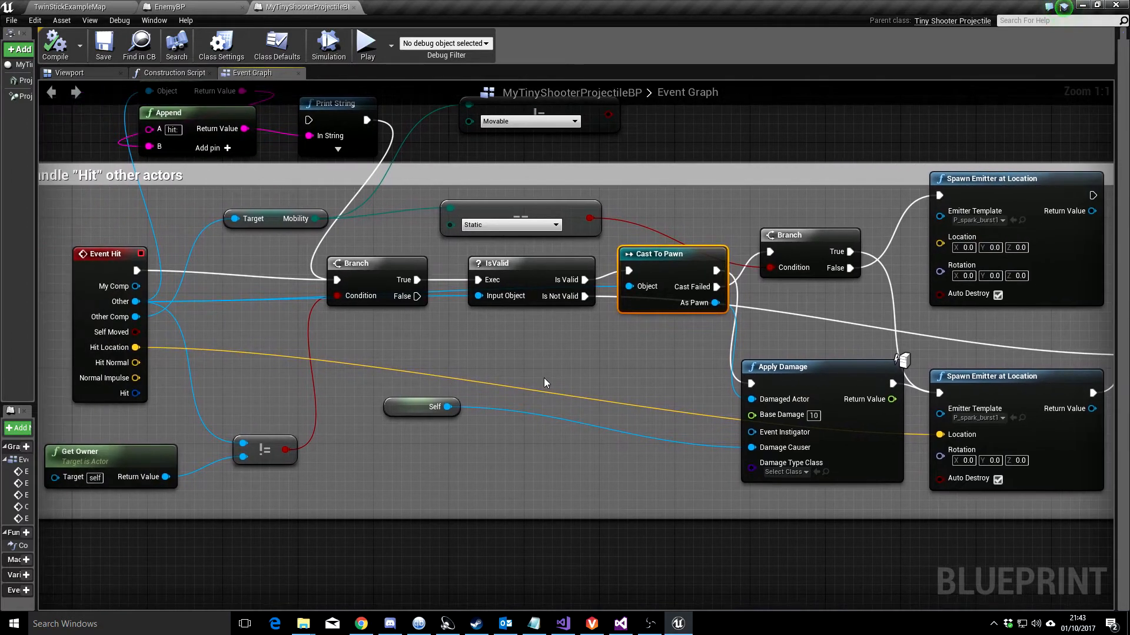
{"action": "scroll", "coordinate": [543, 378], "scroll_direction": "down", "scroll_amount": 1}
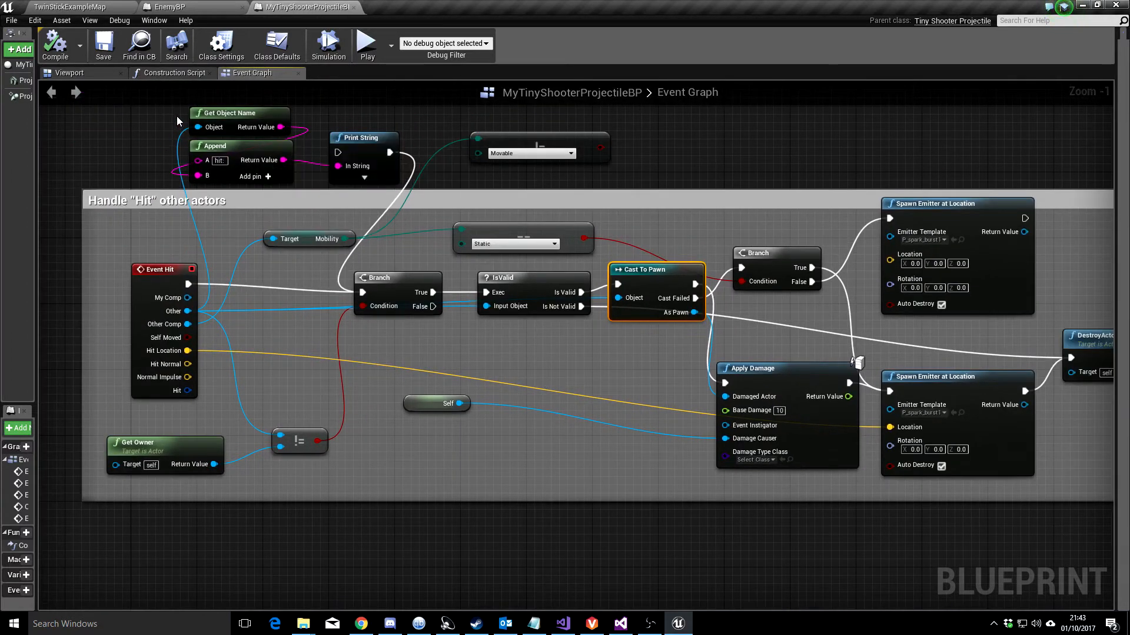
- Delete the Get Object Name, Append, Print String and Movable comparison nodes above the Handle "Hit" other actors comment
{"action": "left_click_drag", "start_coordinate": [176, 115], "coordinate": [606, 178]}
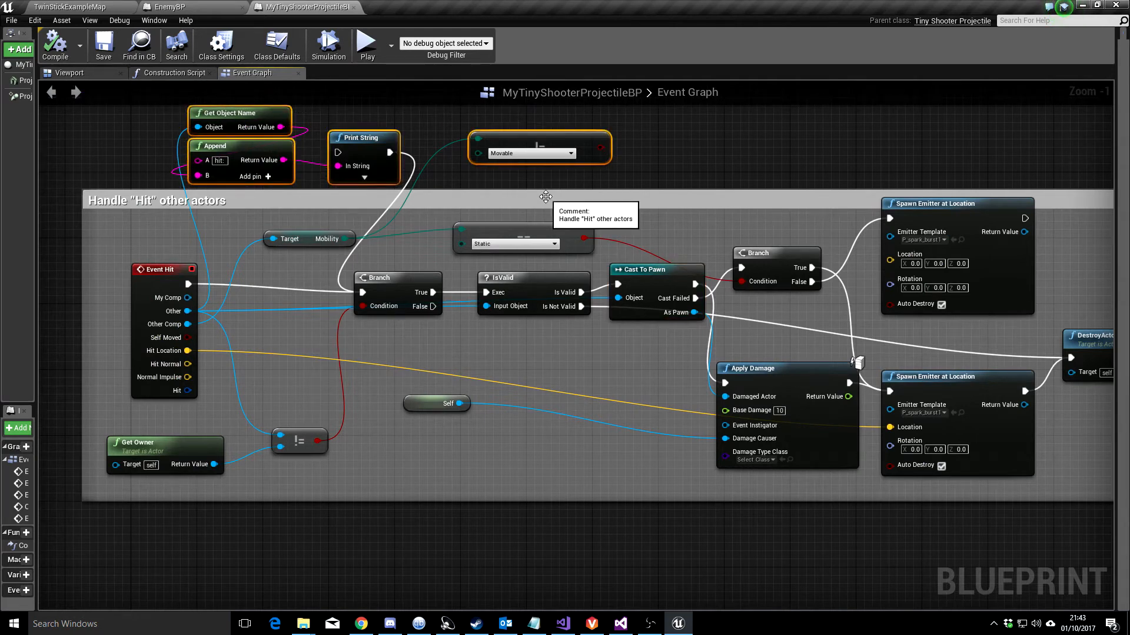
{"action": "key", "text": "Delete"}
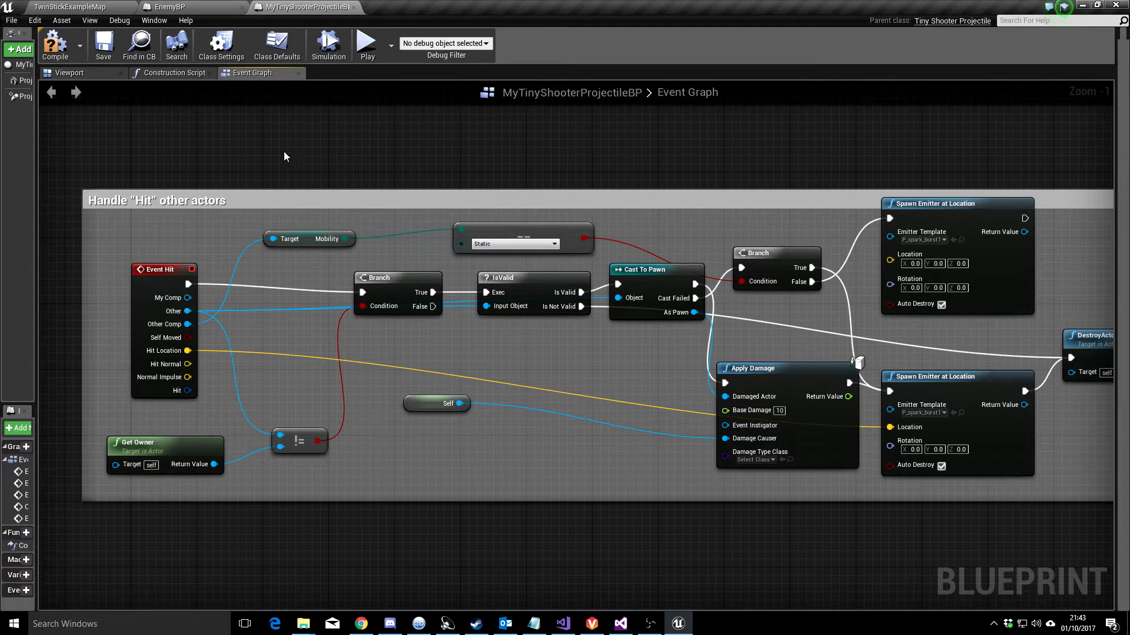
{"action": "scroll", "coordinate": [379, 152], "scroll_direction": "down", "scroll_amount": 1}
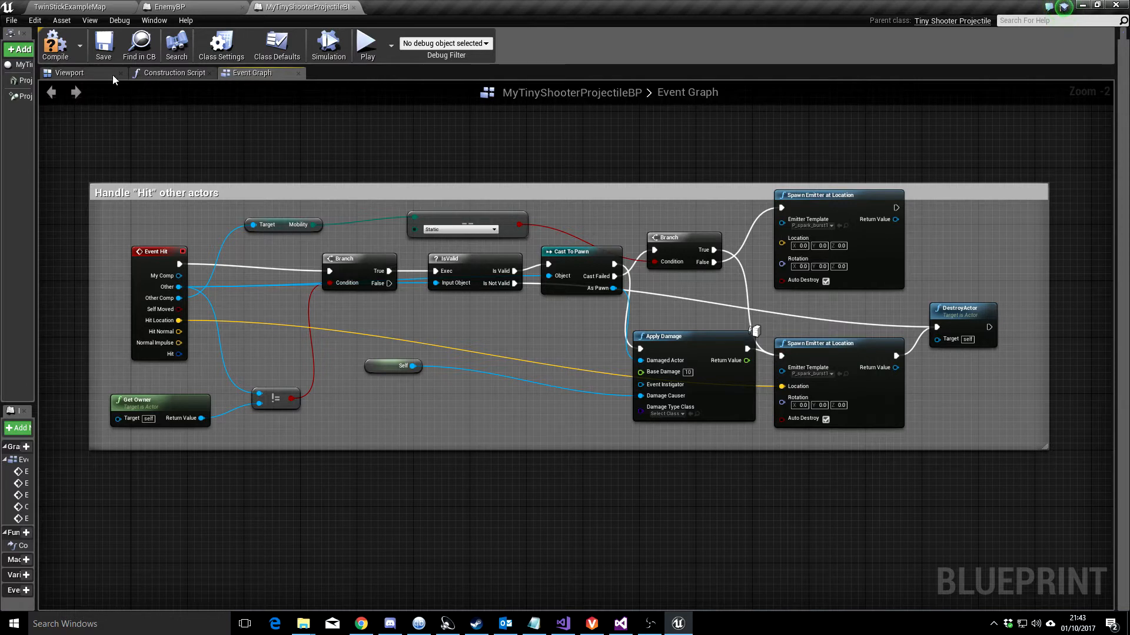
- Compile the projectile Blueprint and widen the component and Blueprint member lists beside the graph
{"action": "left_click", "coordinate": [54, 48]}
{"action": "scroll", "coordinate": [251, 248], "scroll_direction": "down", "scroll_amount": 3}
{"action": "scroll", "coordinate": [249, 215], "scroll_direction": "up", "scroll_amount": 2}
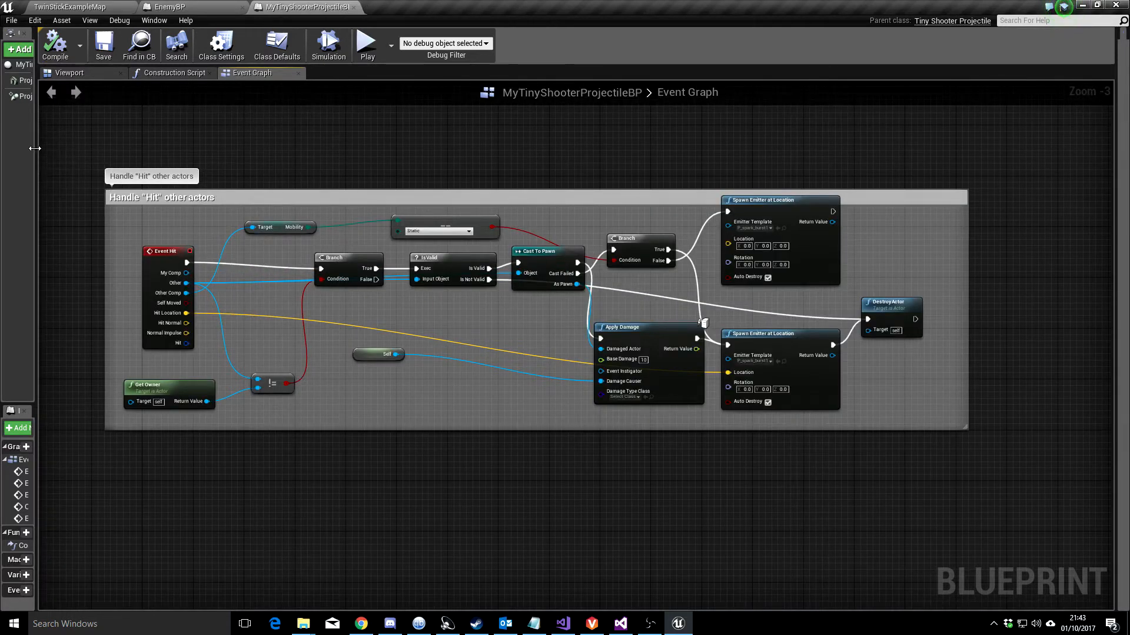
{"action": "left_click_drag", "start_coordinate": [36, 147], "coordinate": [163, 150]}
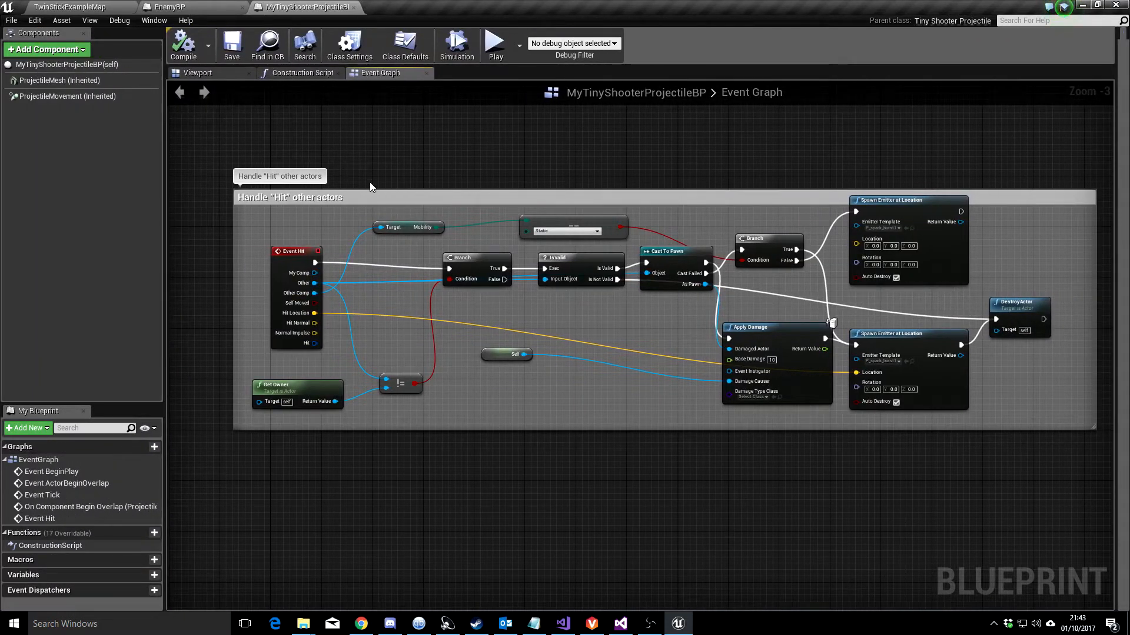
- Playtest TwinStickExampleMap in the editor, flying the ship around the arena among the spawning enemies, and end the session
{"action": "left_click", "coordinate": [86, 9]}
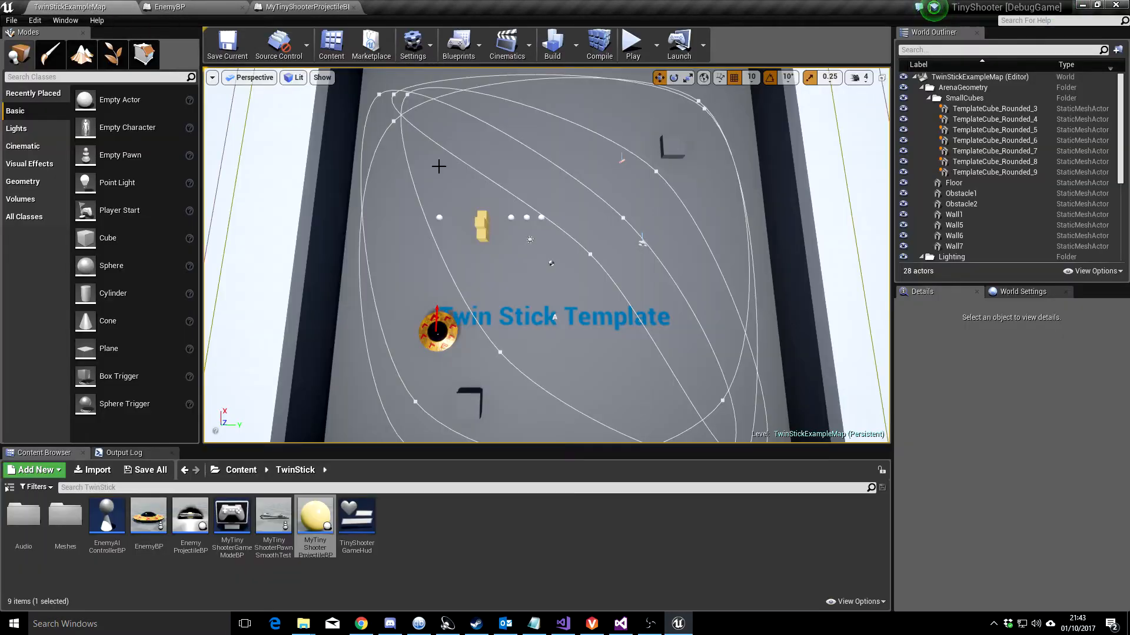
{"action": "left_click", "coordinate": [630, 45]}
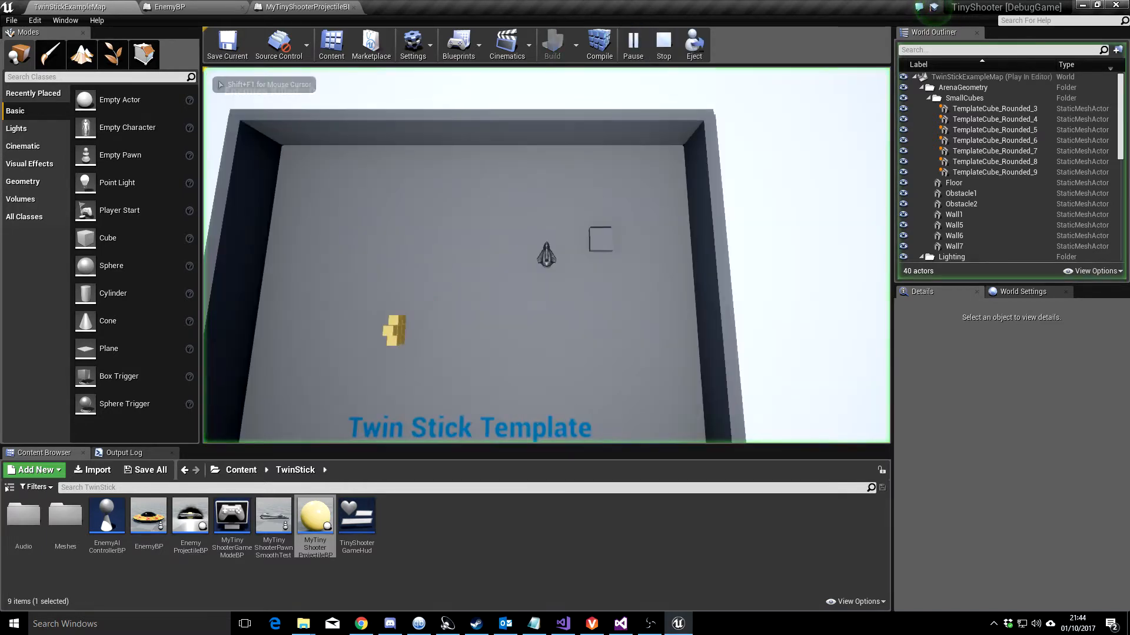
{"action": "key", "text": "a"}
{"action": "key", "text": "s"}
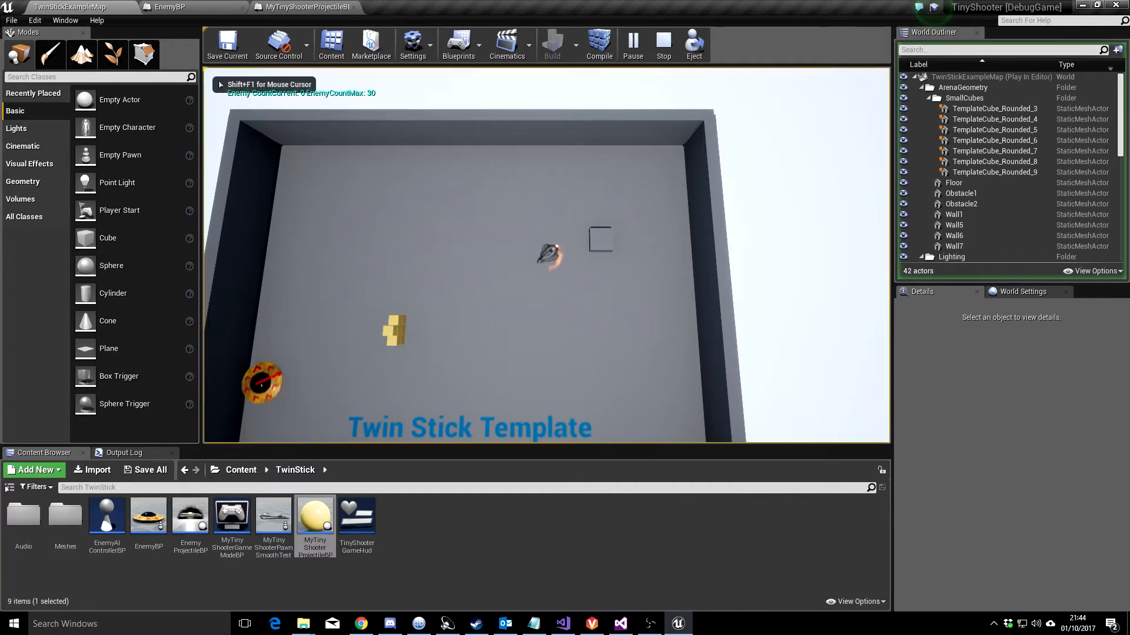
{"action": "key", "text": "w"}
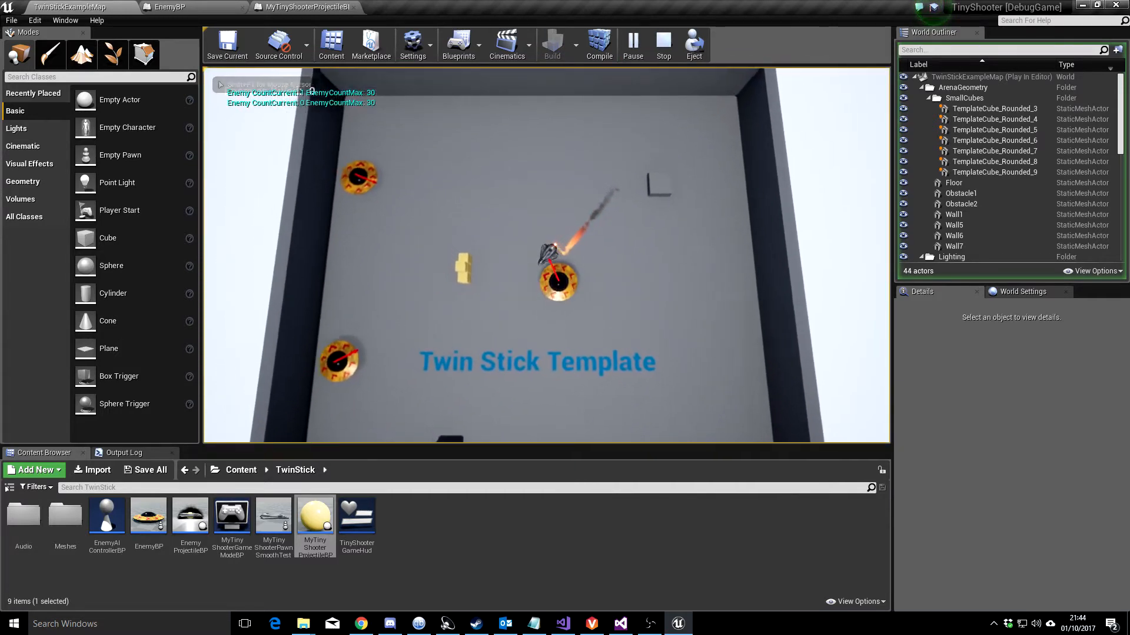
{"action": "key", "text": "d"}
{"action": "key", "text": "s"}
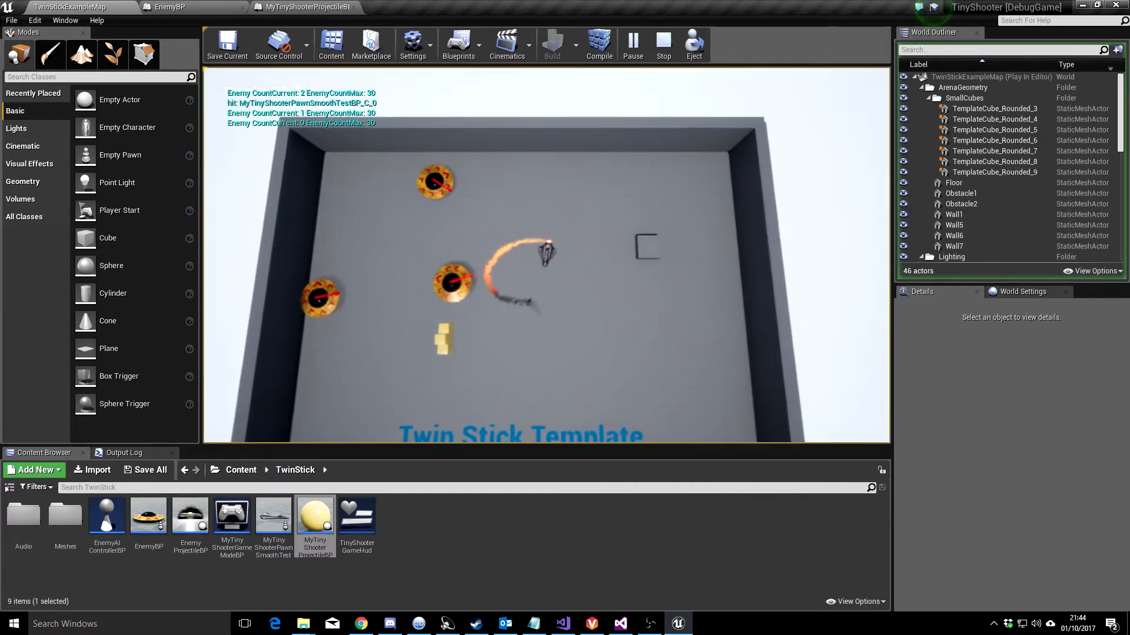
{"action": "key", "text": "a"}
{"action": "key", "text": "w"}
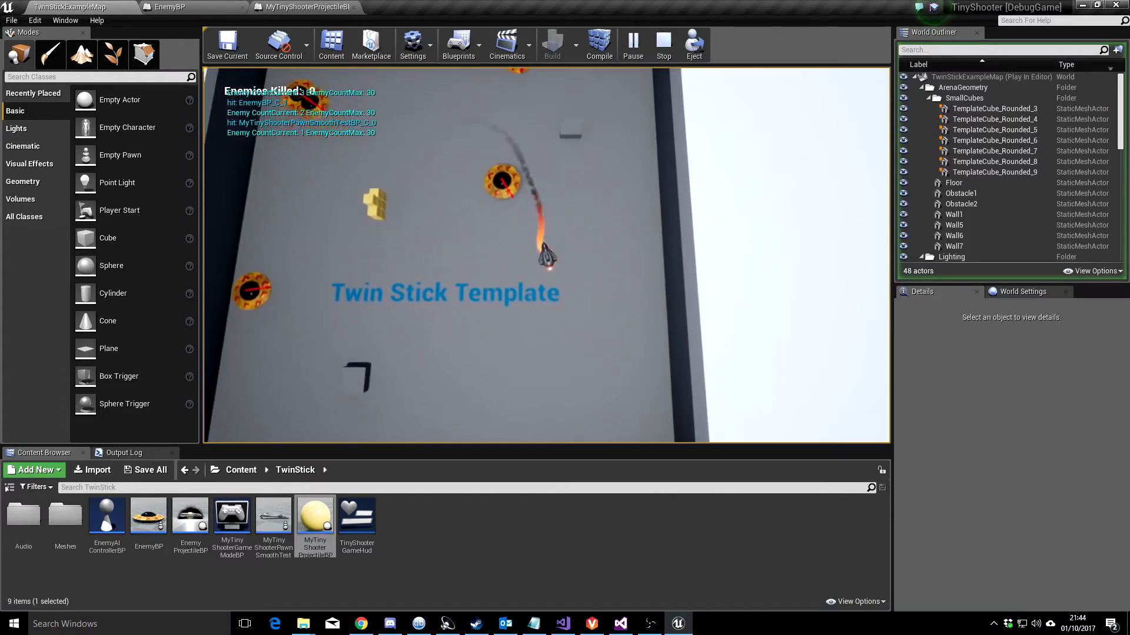
{"action": "key", "text": "a"}
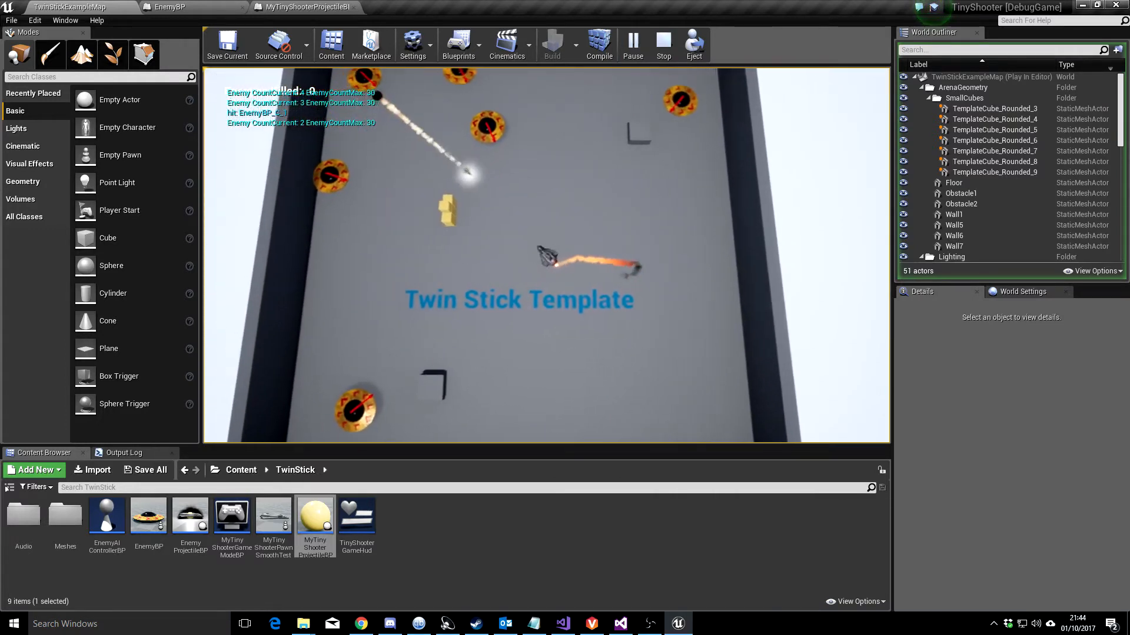
{"action": "key", "text": "w"}
{"action": "key", "text": "d"}
{"action": "key", "text": "s"}
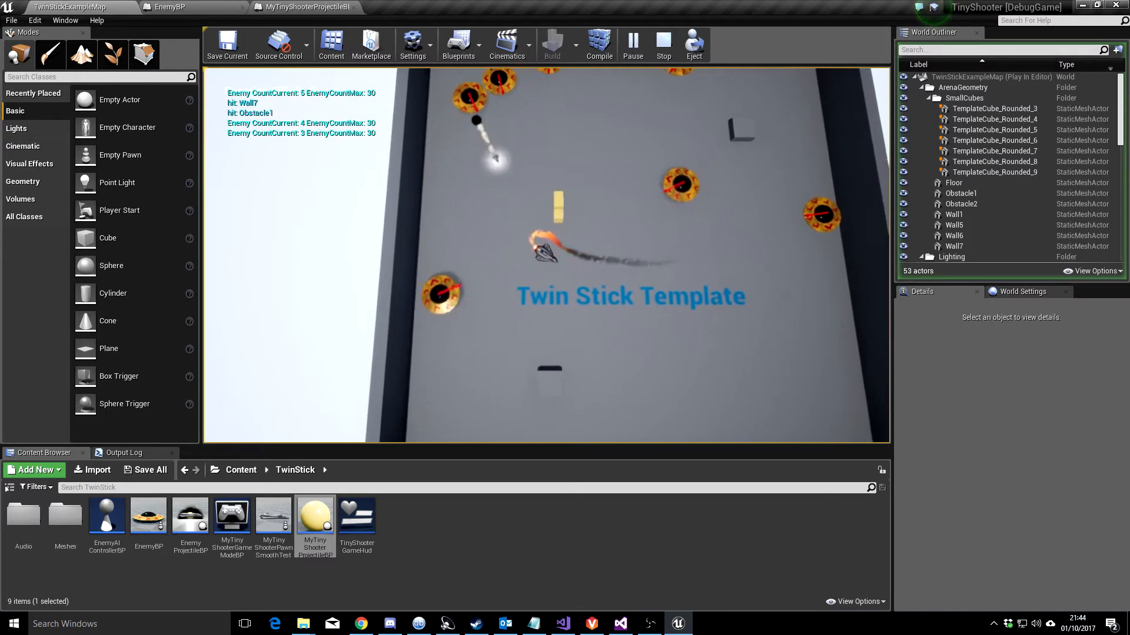
{"action": "key", "text": "d"}
{"action": "key", "text": "w"}
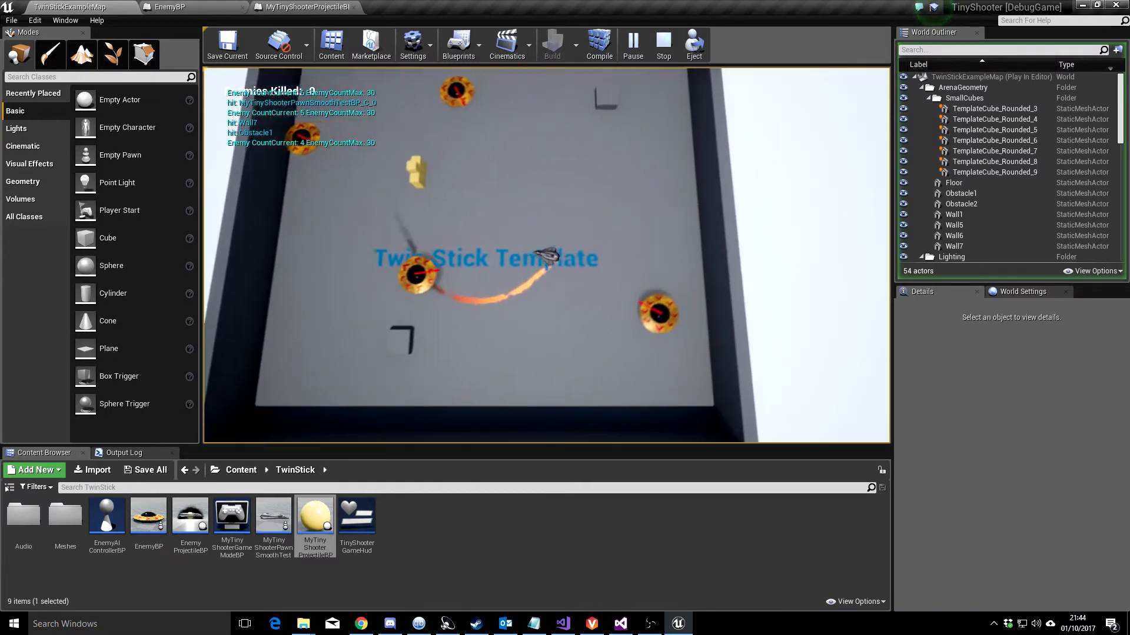
{"action": "key", "text": "a"}
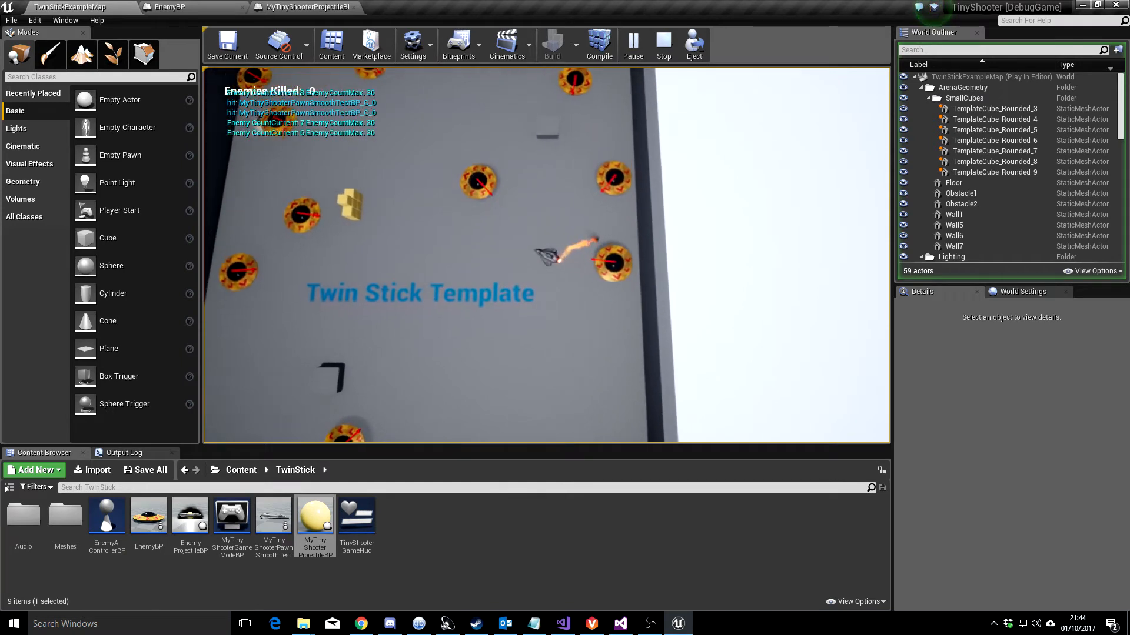
{"action": "key", "text": "w"}
{"action": "key", "text": "w"}
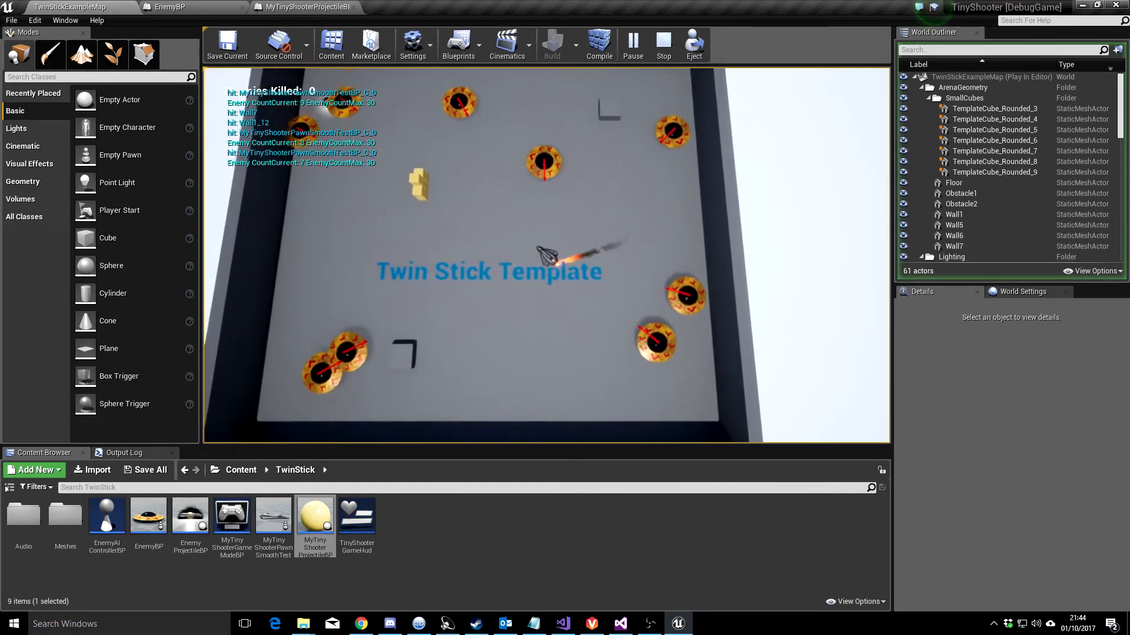
{"action": "key", "text": "a"}
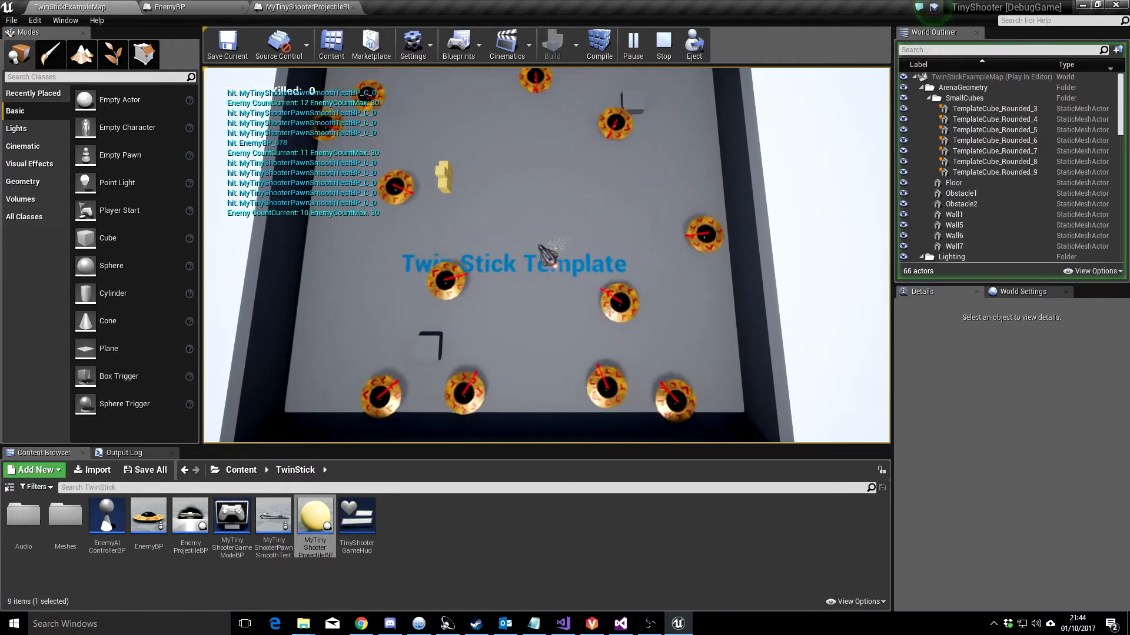
{"action": "key", "text": "Escape"}
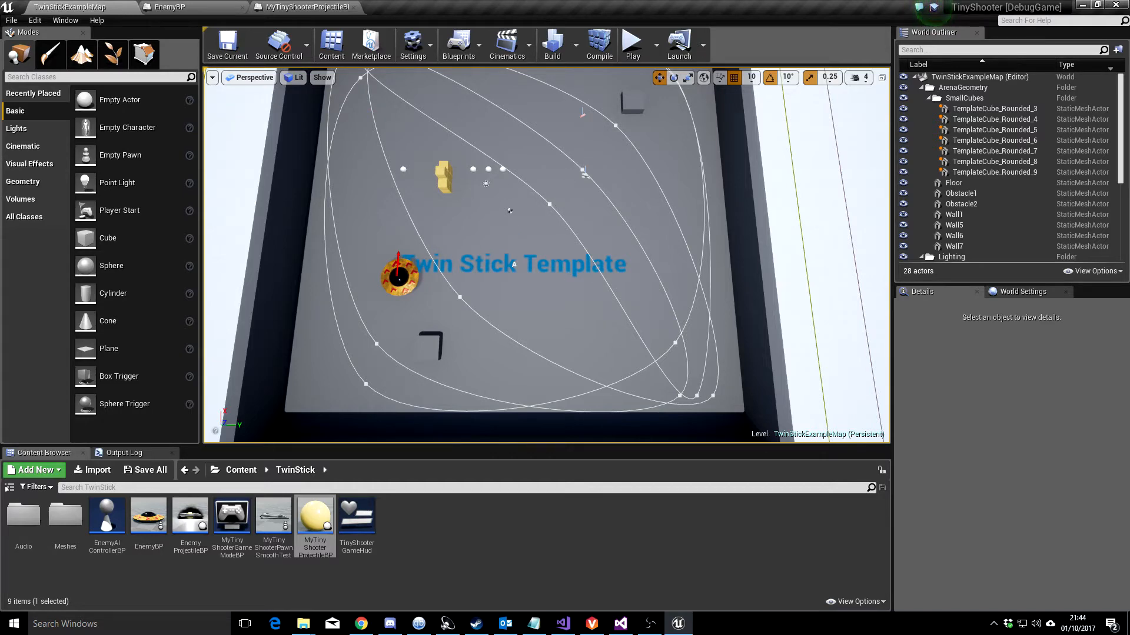
- Select the Spline component of SplineActor in the level and examine its path around the arena
{"action": "right_click_drag", "start_coordinate": [547, 255], "coordinate": [506, 241]}
{"action": "key", "text": "w"}
{"action": "scroll", "coordinate": [1061, 154], "scroll_direction": "down", "scroll_amount": 2}
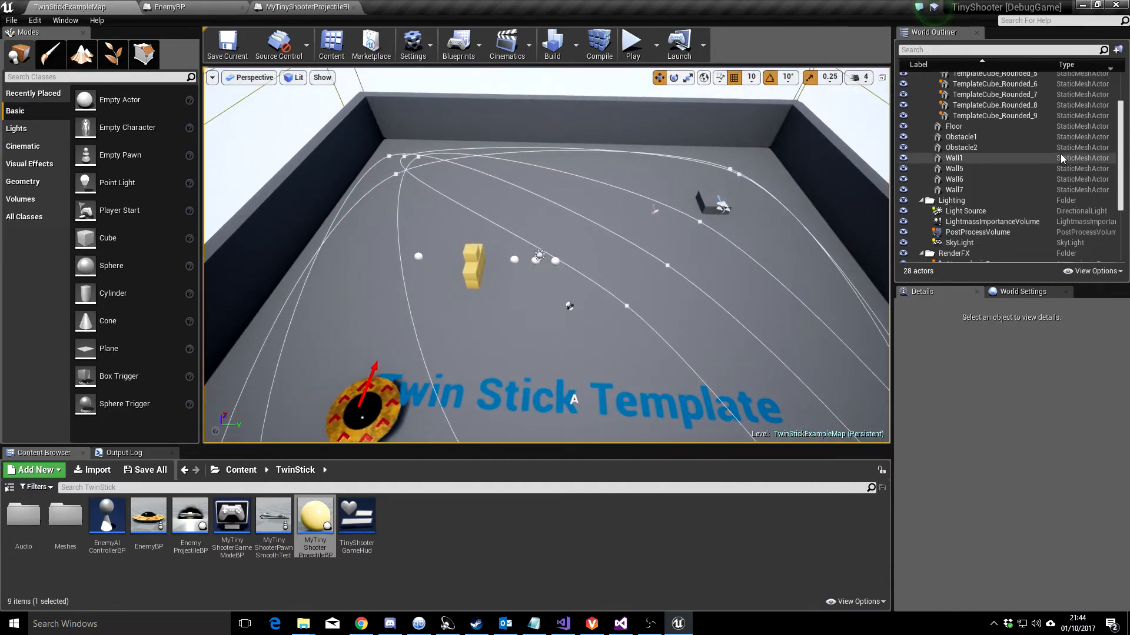
{"action": "scroll", "coordinate": [1060, 153], "scroll_direction": "down", "scroll_amount": 2}
{"action": "scroll", "coordinate": [971, 244], "scroll_direction": "down", "scroll_amount": 2}
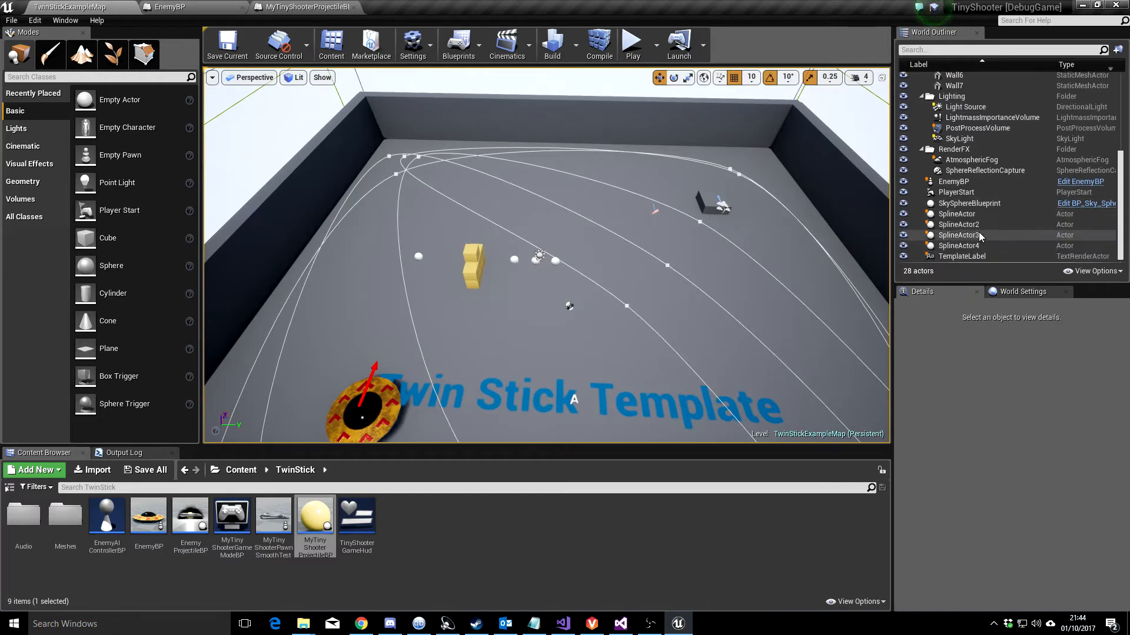
{"action": "left_click", "coordinate": [956, 214]}
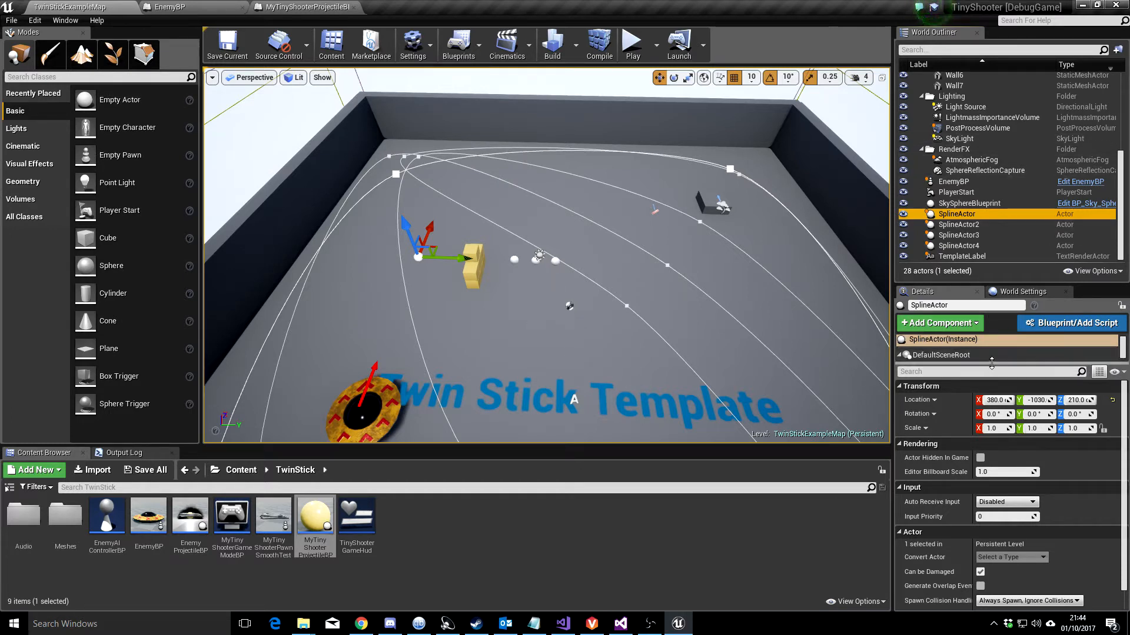
{"action": "left_click_drag", "start_coordinate": [991, 363], "coordinate": [992, 388]}
{"action": "left_click", "coordinate": [936, 368]}
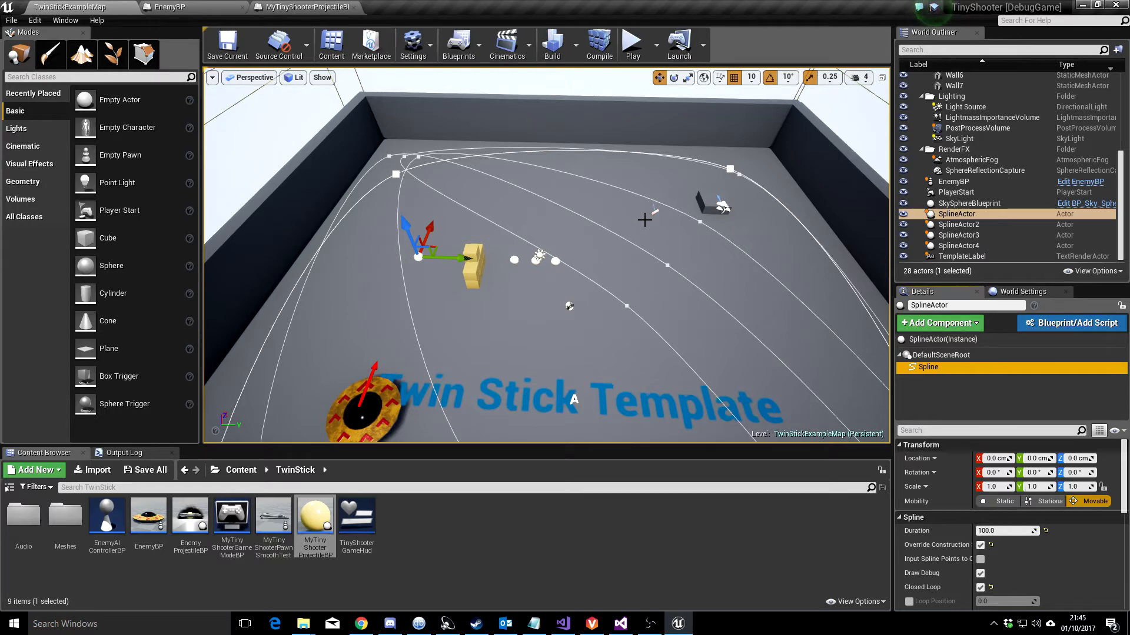
{"action": "right_click_drag", "start_coordinate": [645, 220], "coordinate": [629, 244]}
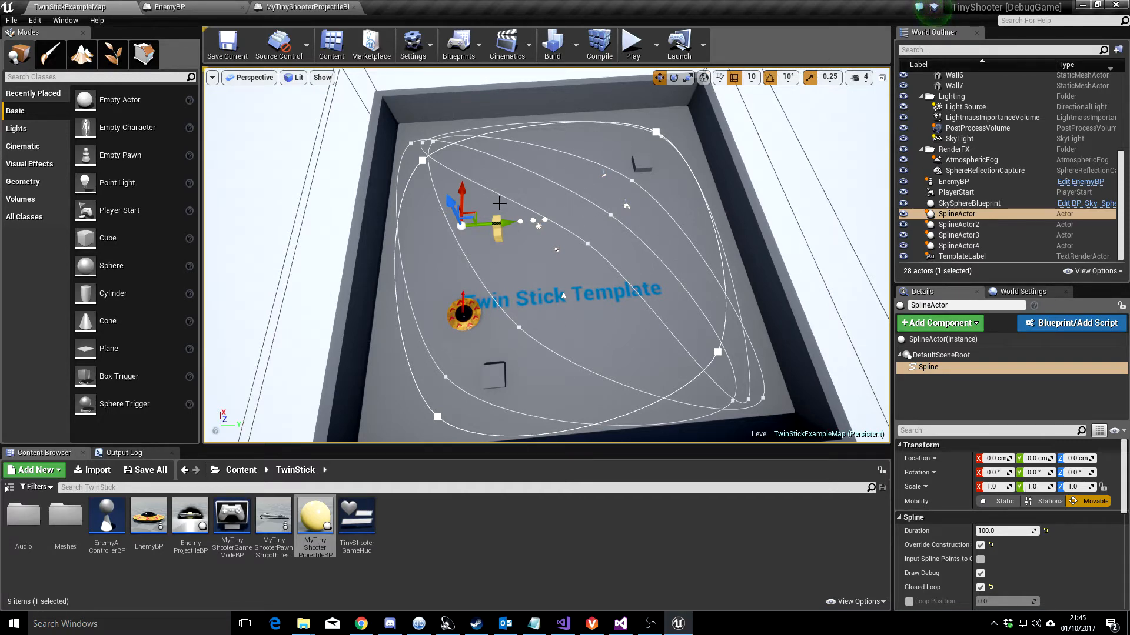
{"action": "right_click_drag", "start_coordinate": [572, 142], "coordinate": [509, 121]}
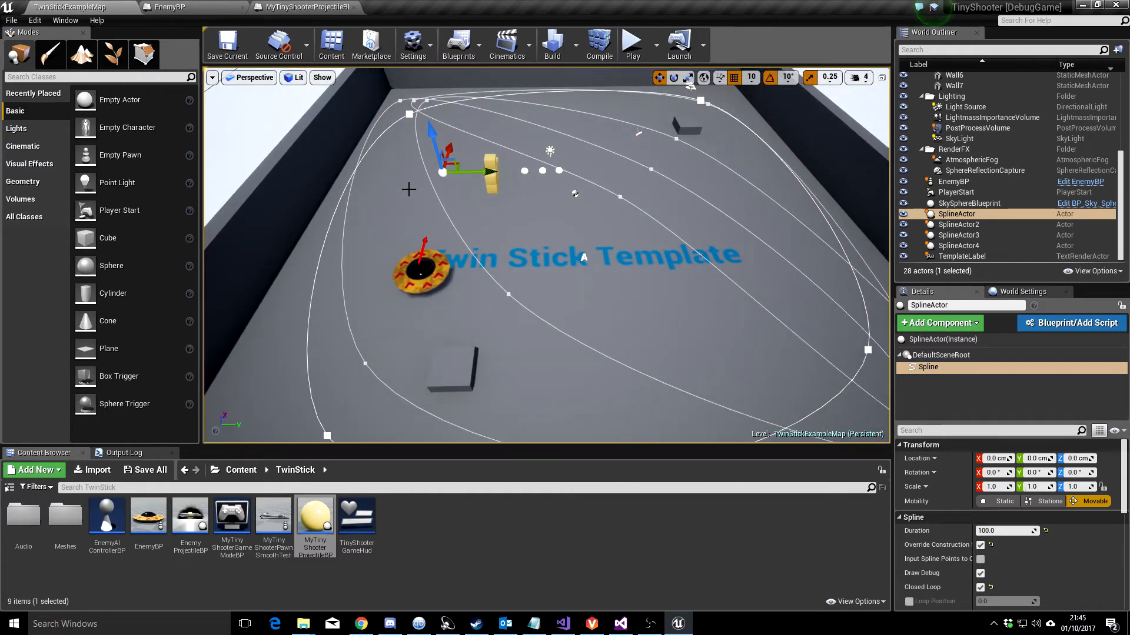
- Switch to Visual Studio and look through the TinyShooter project's source files
{"action": "left_click", "coordinate": [621, 624]}
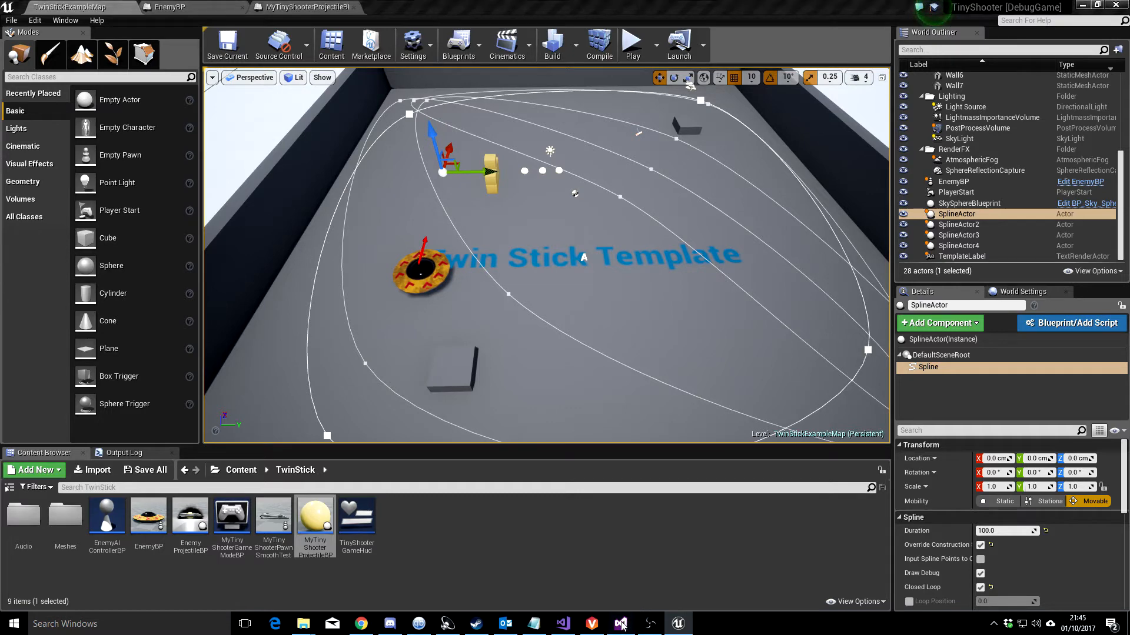
{"action": "scroll", "coordinate": [137, 201], "scroll_direction": "up", "scroll_amount": 2}
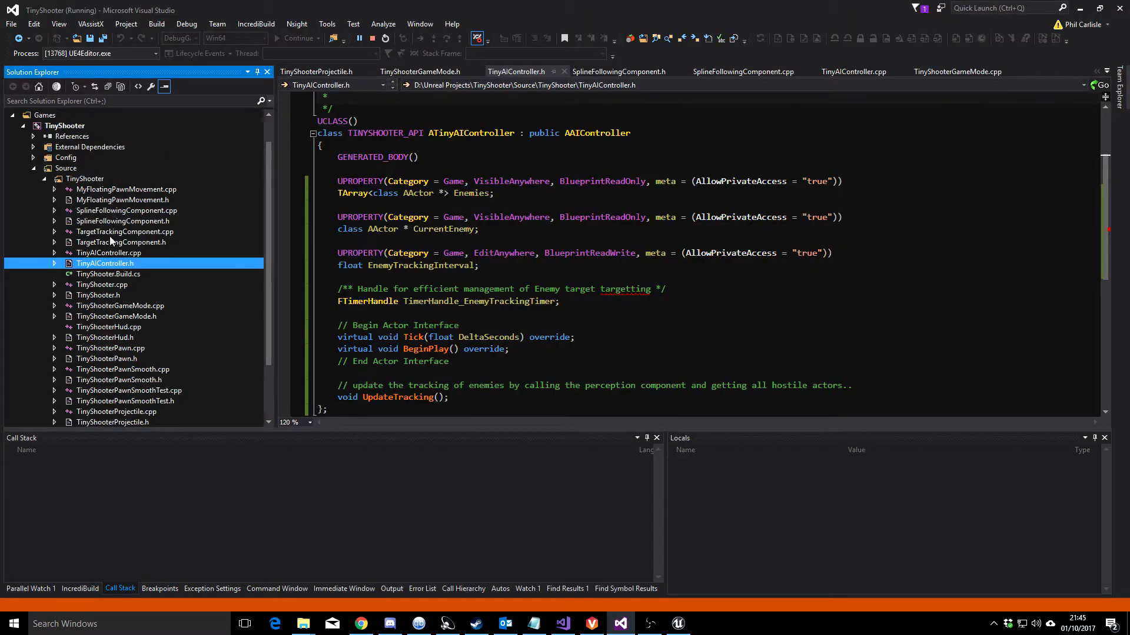
{"action": "scroll", "coordinate": [194, 248], "scroll_direction": "down", "scroll_amount": 1}
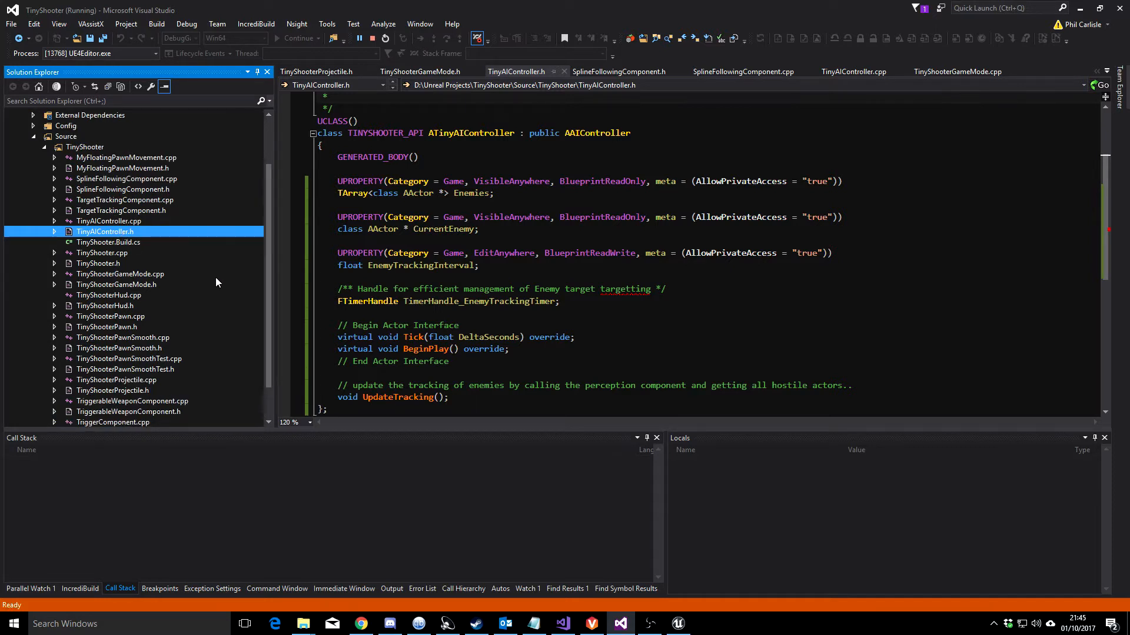
{"action": "scroll", "coordinate": [216, 283], "scroll_direction": "down", "scroll_amount": 1}
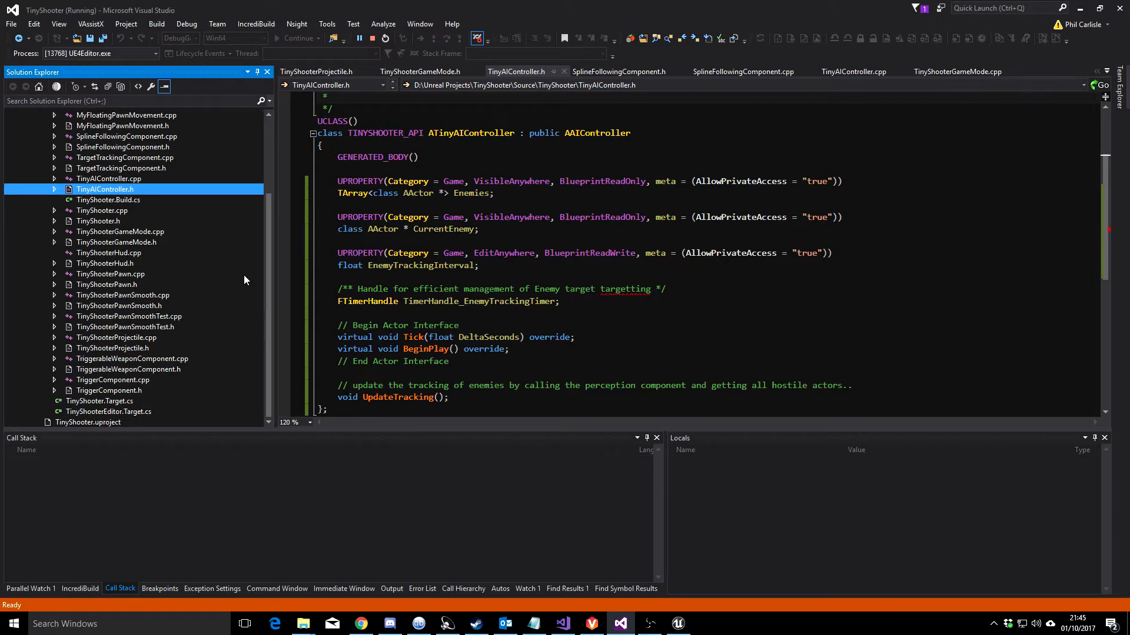
{"action": "scroll", "coordinate": [244, 275], "scroll_direction": "up", "scroll_amount": 4}
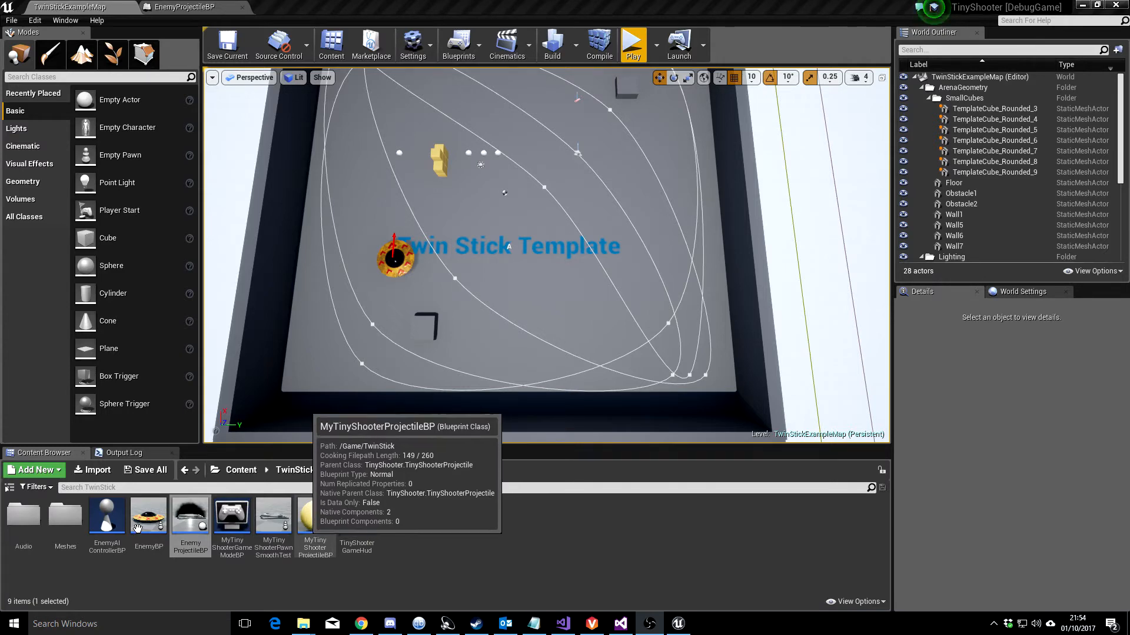
- Open the EnemyProjectileBP Blueprint and review the inherited ProjectileMesh's mesh, material, collision and visibility settings
{"action": "double_click", "coordinate": [192, 523]}
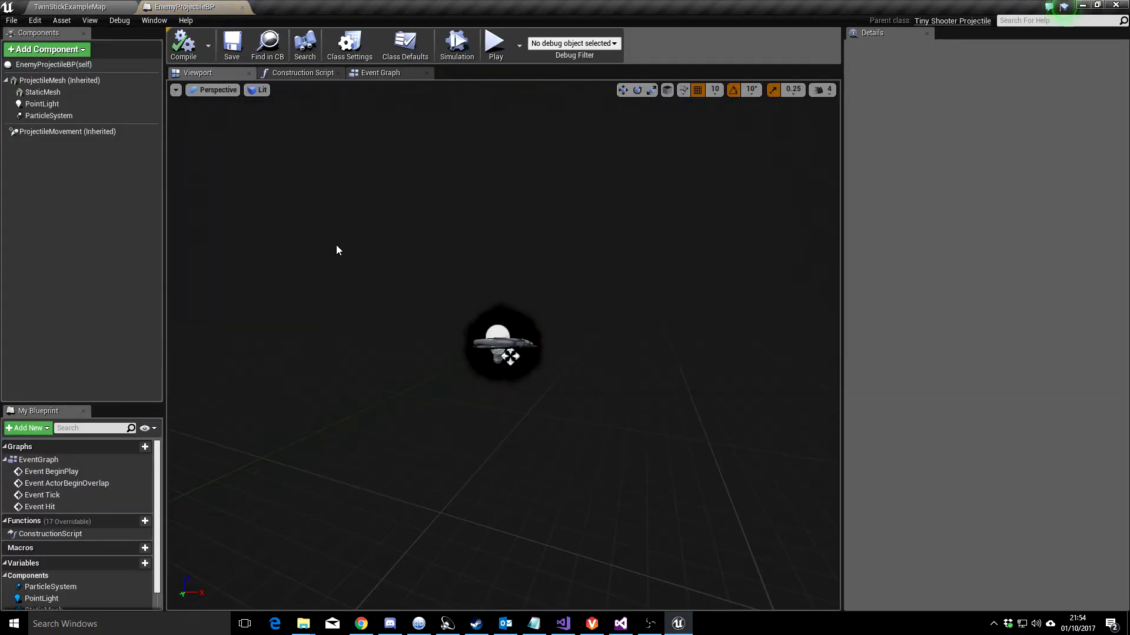
{"action": "left_click", "coordinate": [87, 84]}
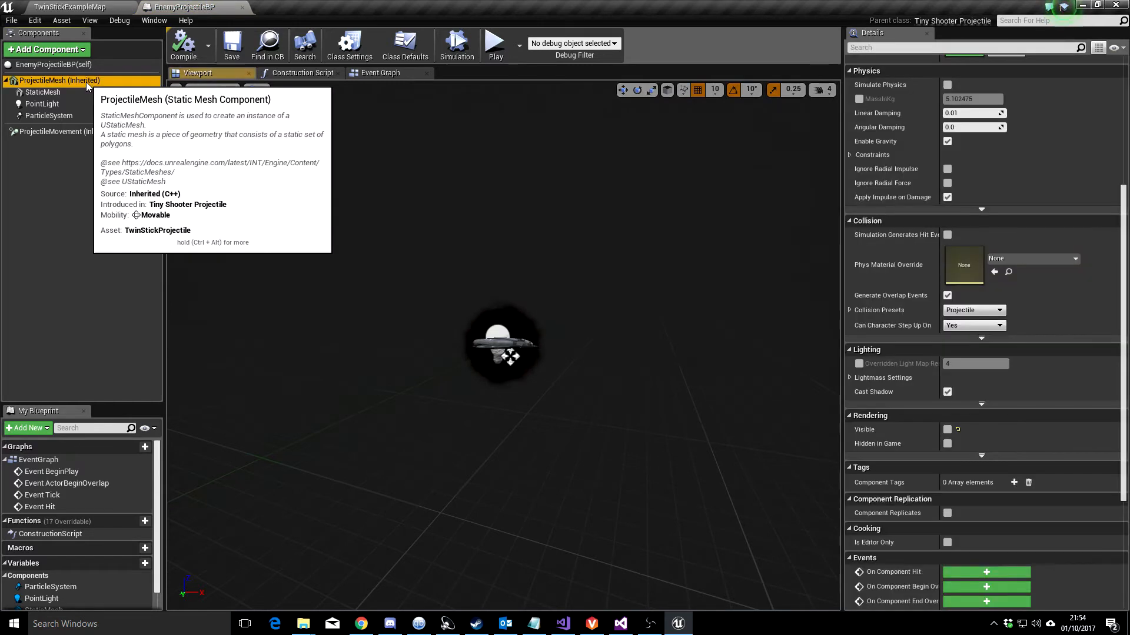
{"action": "scroll", "coordinate": [1047, 336], "scroll_direction": "up", "scroll_amount": 2}
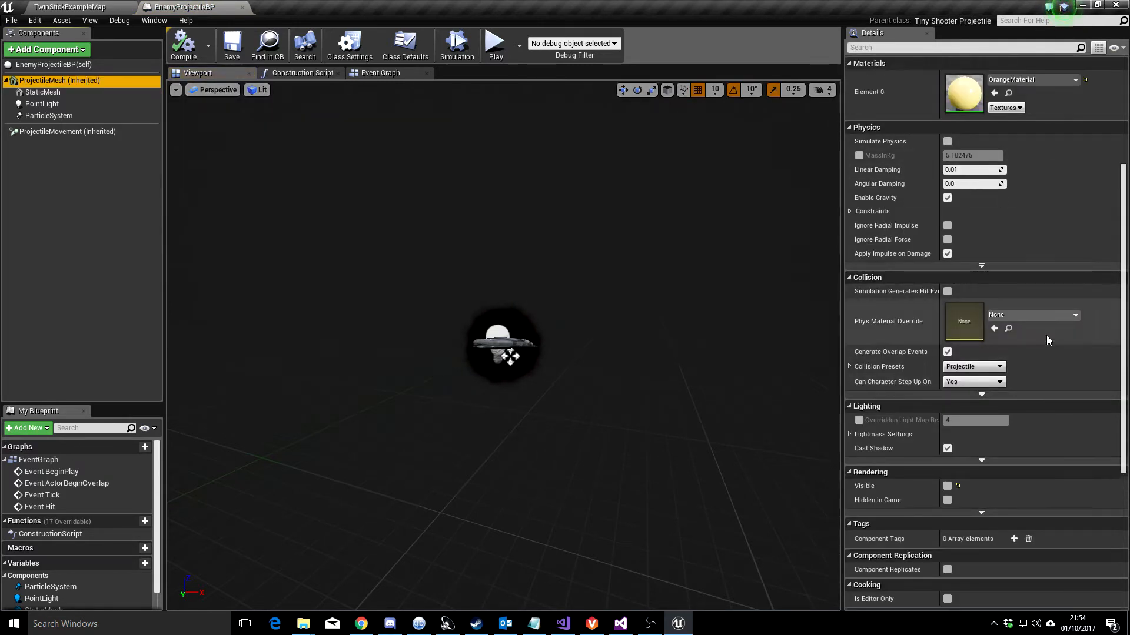
{"action": "scroll", "coordinate": [1046, 335], "scroll_direction": "up", "scroll_amount": 7}
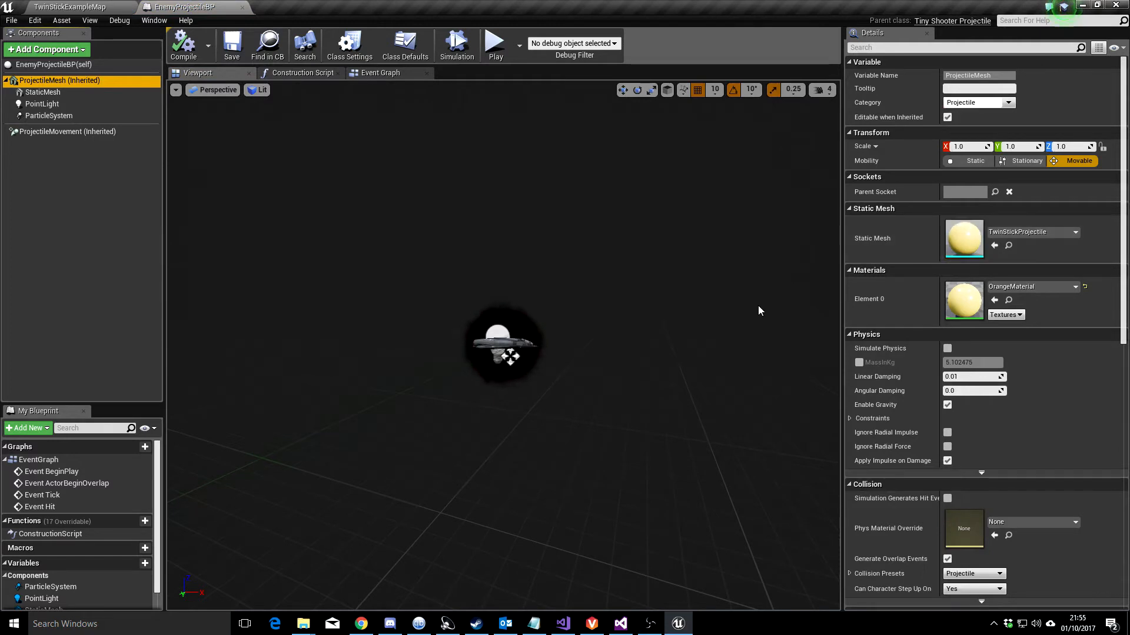
{"action": "scroll", "coordinate": [1022, 298], "scroll_direction": "down", "scroll_amount": 13}
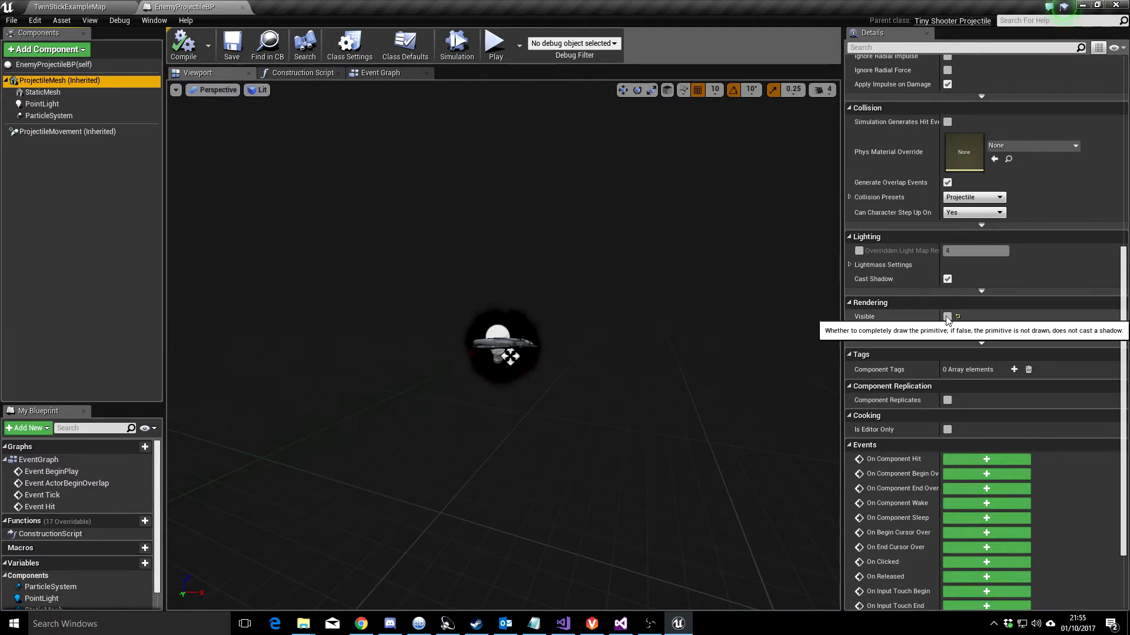
- Inspect the StaticMesh component of EnemyProjectileBP, checking its collision responses, assigned mesh, material and scale
{"action": "left_click", "coordinate": [44, 93]}
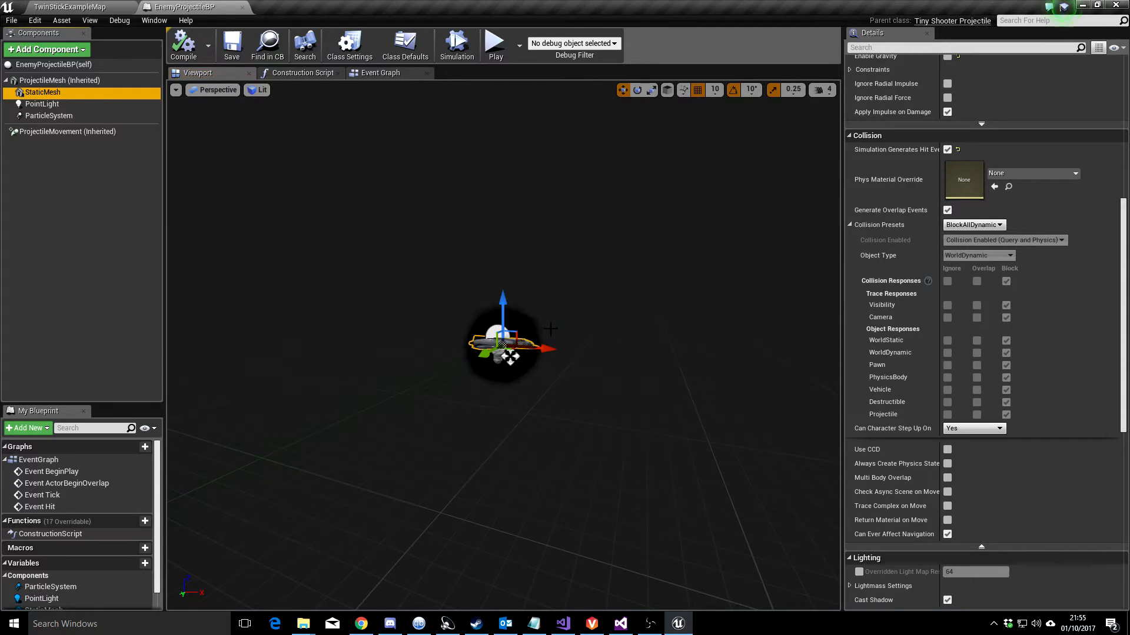
{"action": "scroll", "coordinate": [523, 304], "scroll_direction": "up", "scroll_amount": 2}
{"action": "scroll", "coordinate": [522, 304], "scroll_direction": "down", "scroll_amount": 1}
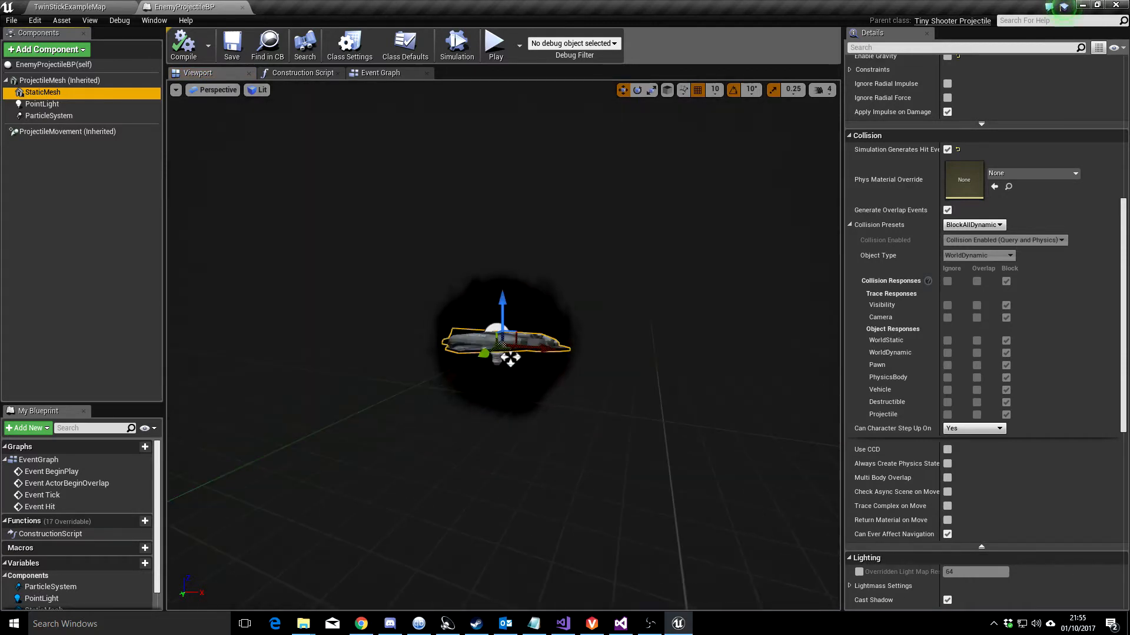
{"action": "scroll", "coordinate": [1009, 179], "scroll_direction": "up", "scroll_amount": 4}
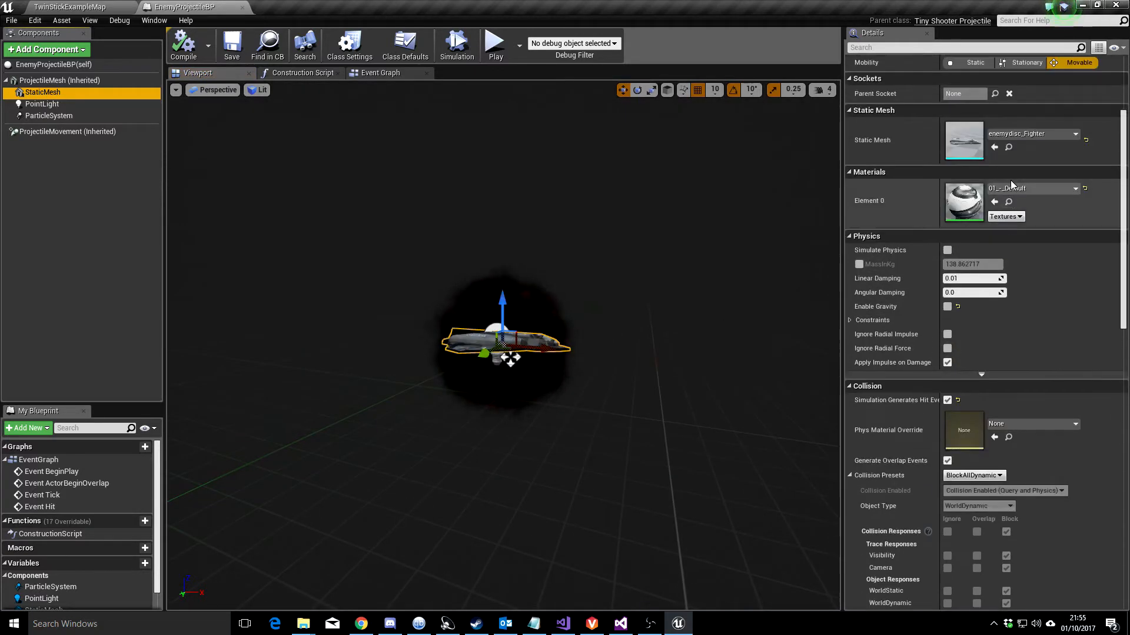
{"action": "scroll", "coordinate": [1011, 180], "scroll_direction": "up", "scroll_amount": 2}
{"action": "scroll", "coordinate": [1013, 226], "scroll_direction": "up", "scroll_amount": 1}
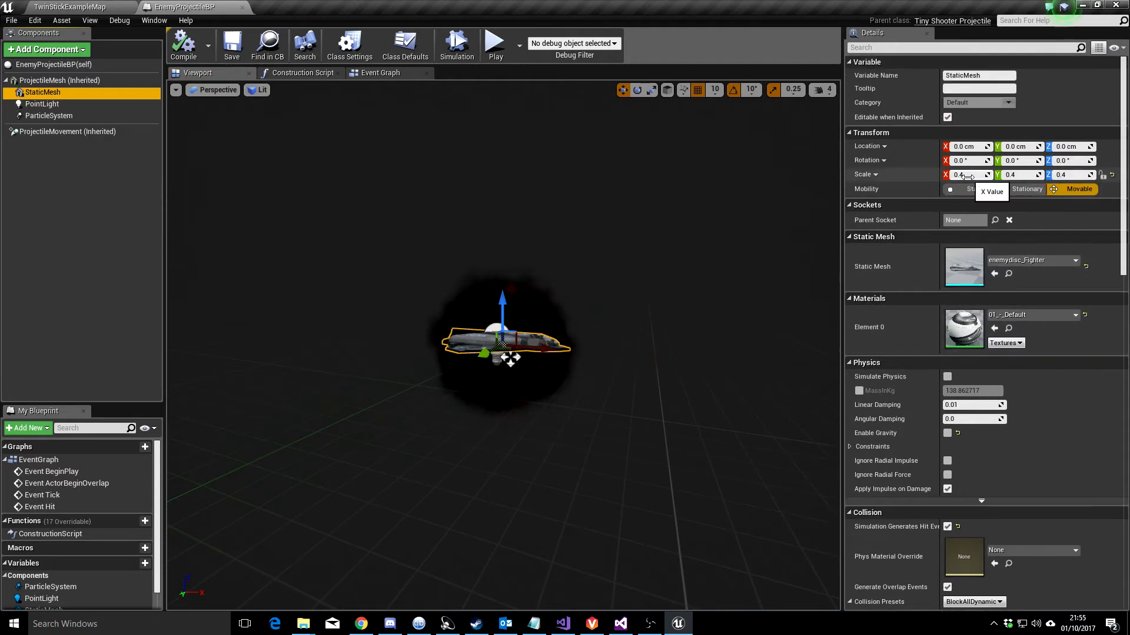
- Examine the PointLight, ParticleSystem and ProjectileMovement components of the enemy projectile
{"action": "left_click", "coordinate": [42, 105]}
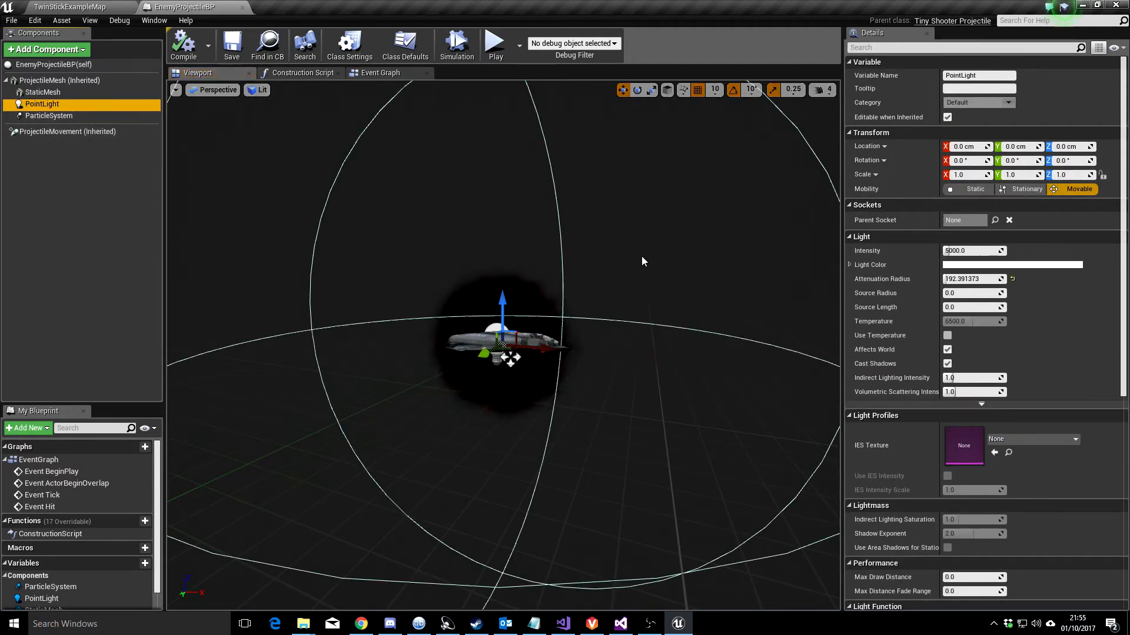
{"action": "key", "text": "f"}
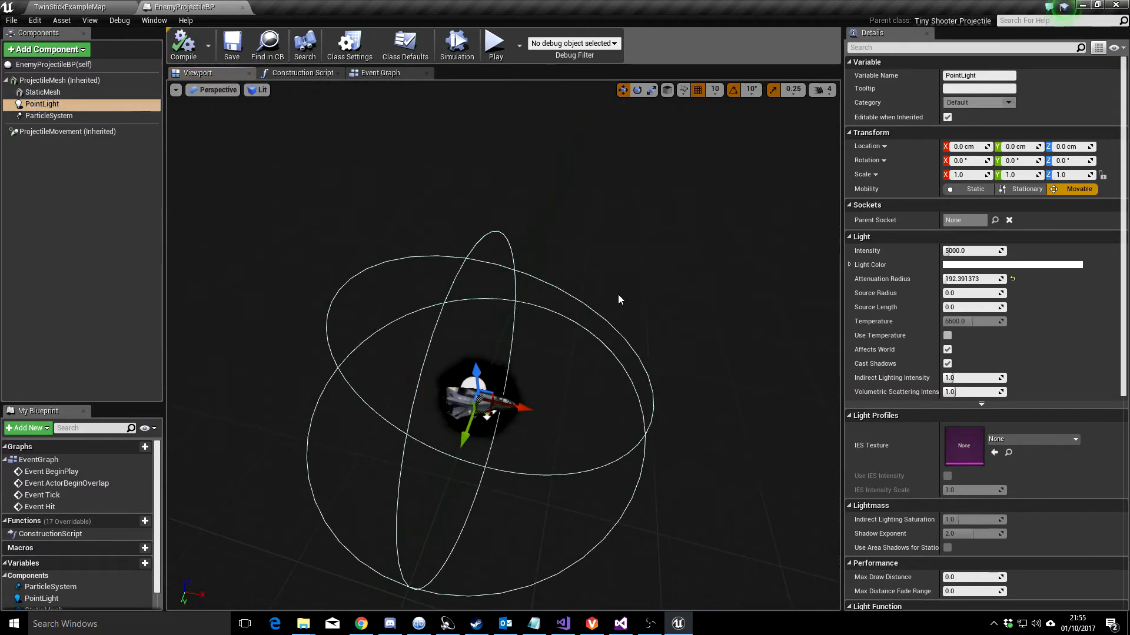
{"action": "left_click", "coordinate": [51, 116]}
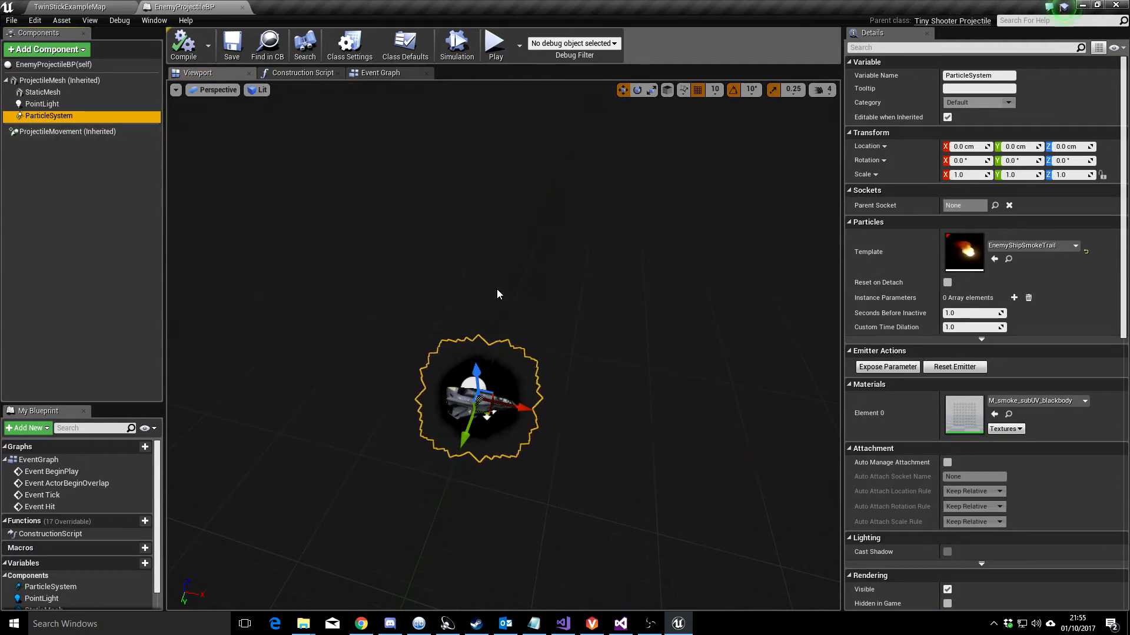
{"action": "key", "text": "f"}
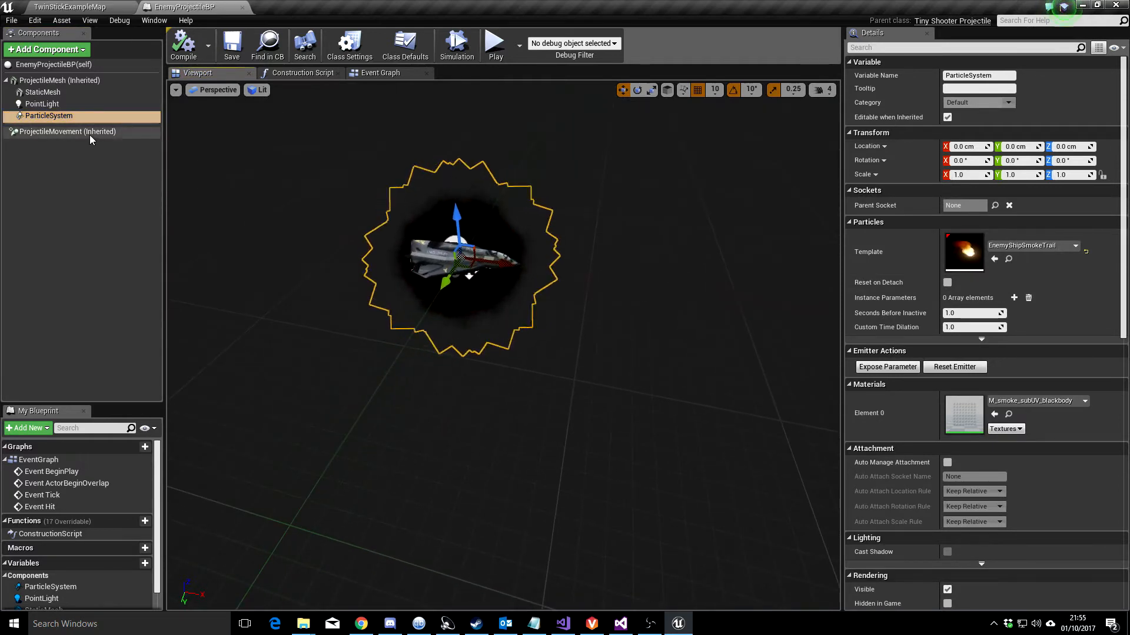
{"action": "left_click", "coordinate": [71, 132]}
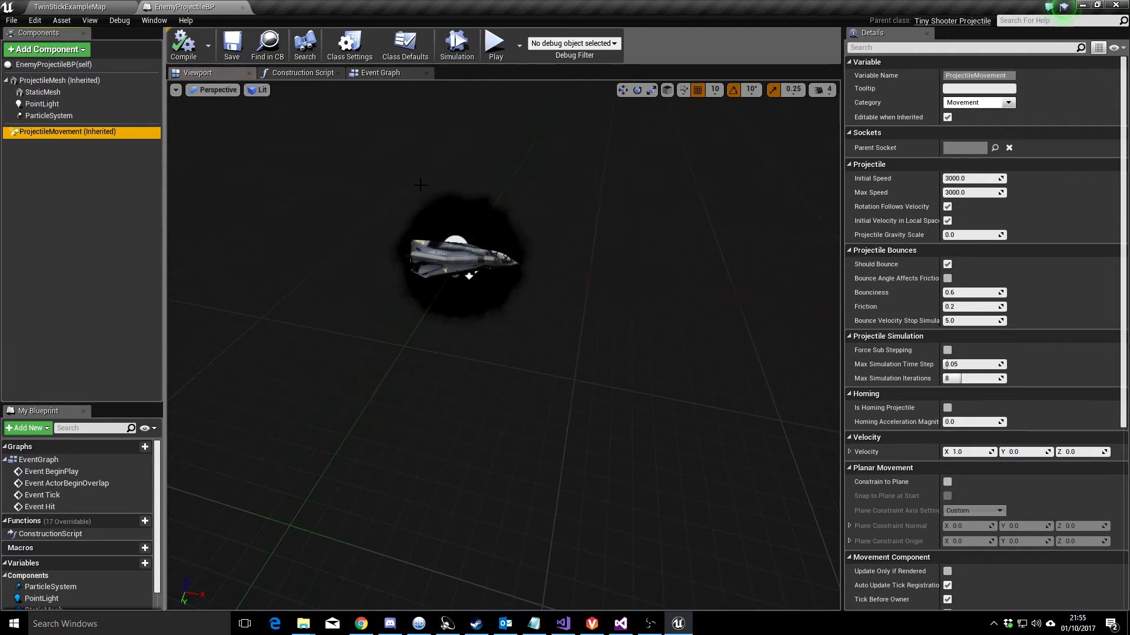
- Close EnemyProjectileBP, view MyTinyShooterProjectileBP's hit graph and 3D preview for comparison, and close that Blueprint too
{"action": "left_click", "coordinate": [241, 10]}
{"action": "double_click", "coordinate": [324, 521]}
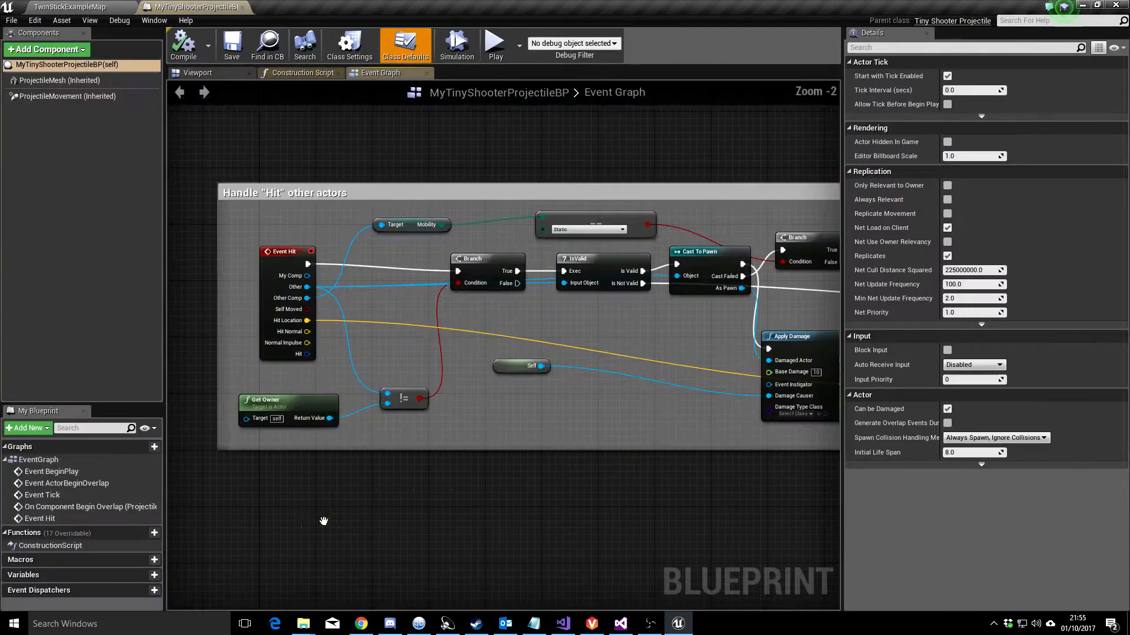
{"action": "left_click", "coordinate": [219, 77]}
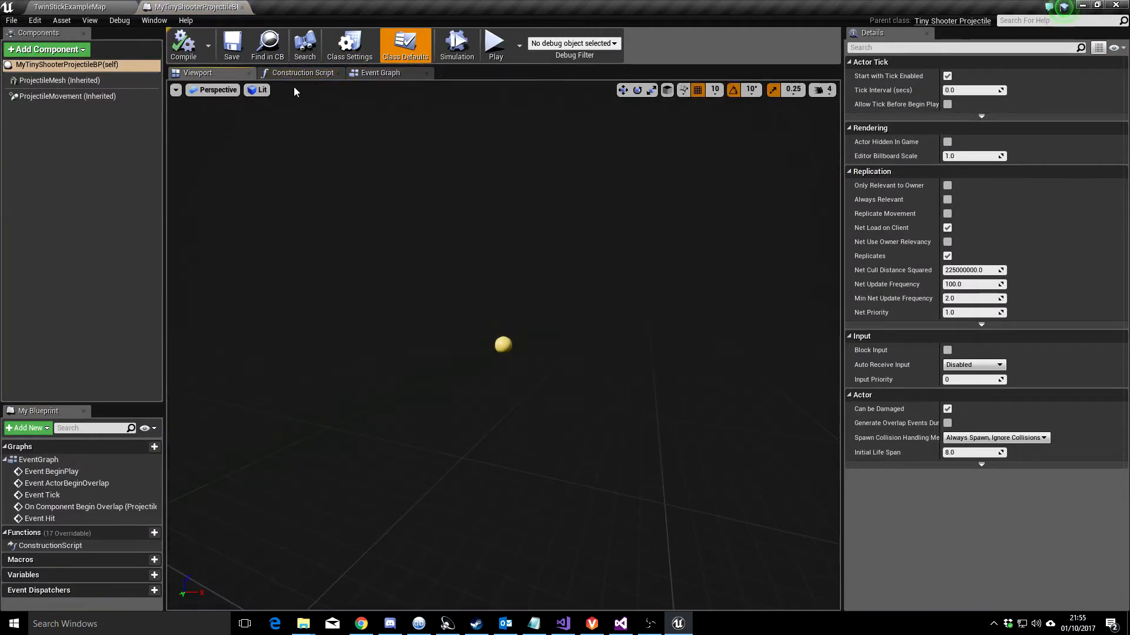
{"action": "left_click", "coordinate": [242, 7]}
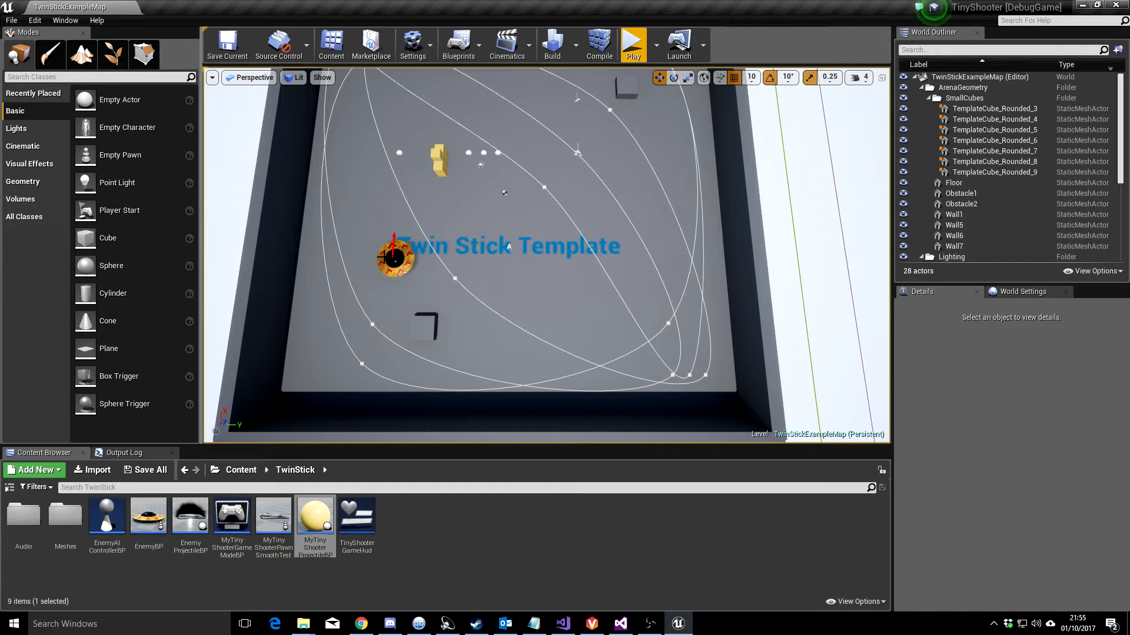
- Open the EnemyBP Blueprint and check the projectile types available to its TriggerableWeapon component, keeping the current choice
{"action": "left_click", "coordinate": [144, 522]}
{"action": "double_click", "coordinate": [144, 522]}
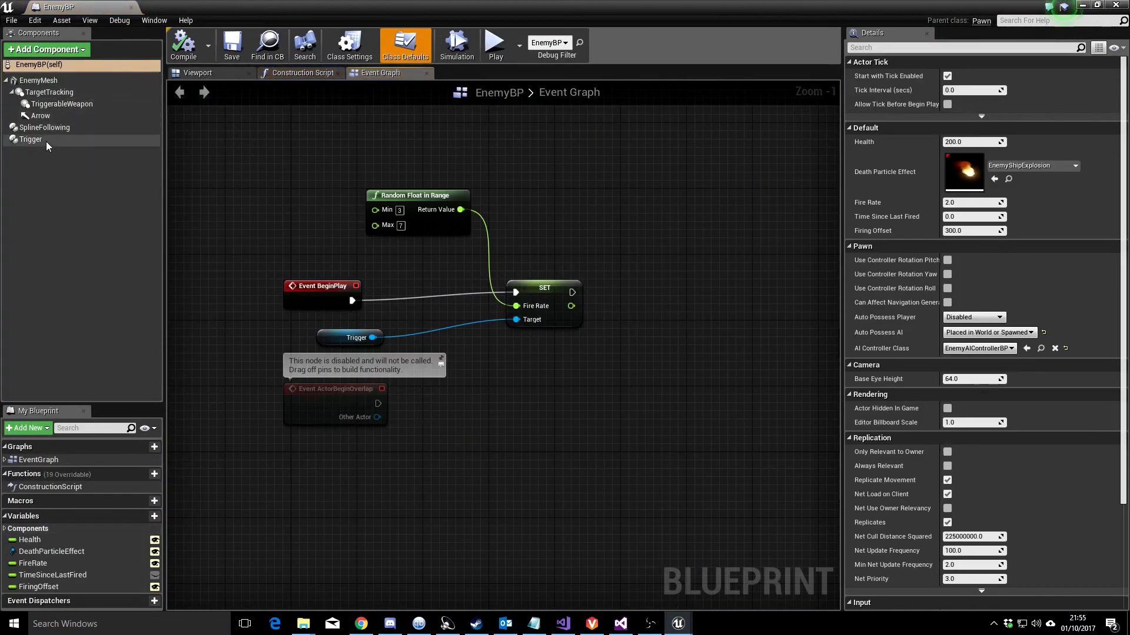
{"action": "left_click", "coordinate": [84, 107]}
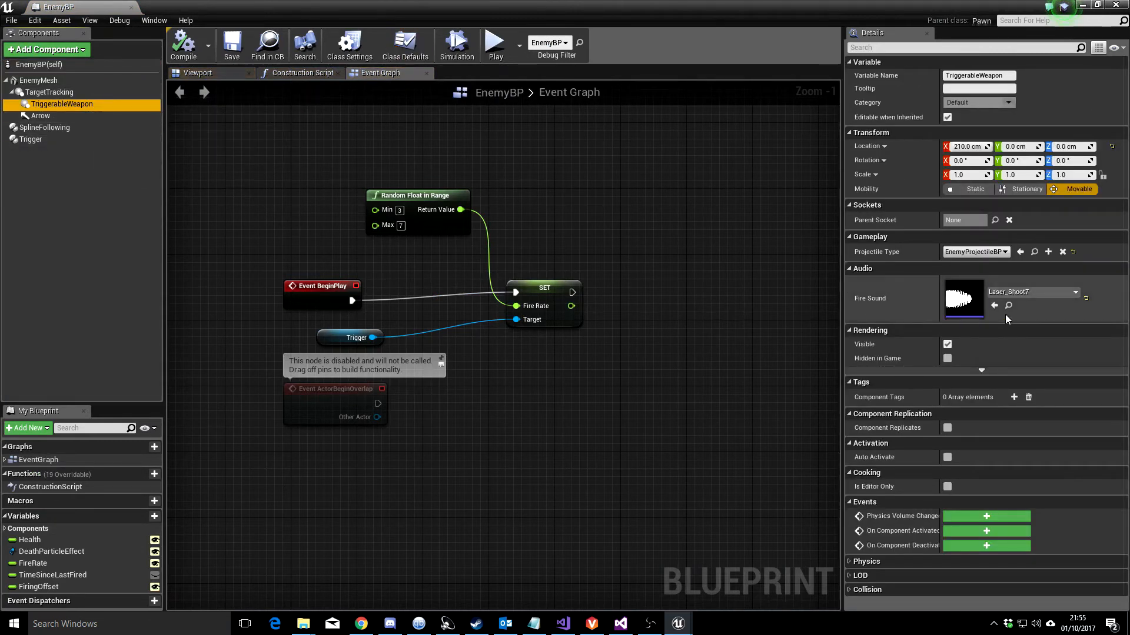
{"action": "left_click", "coordinate": [974, 252]}
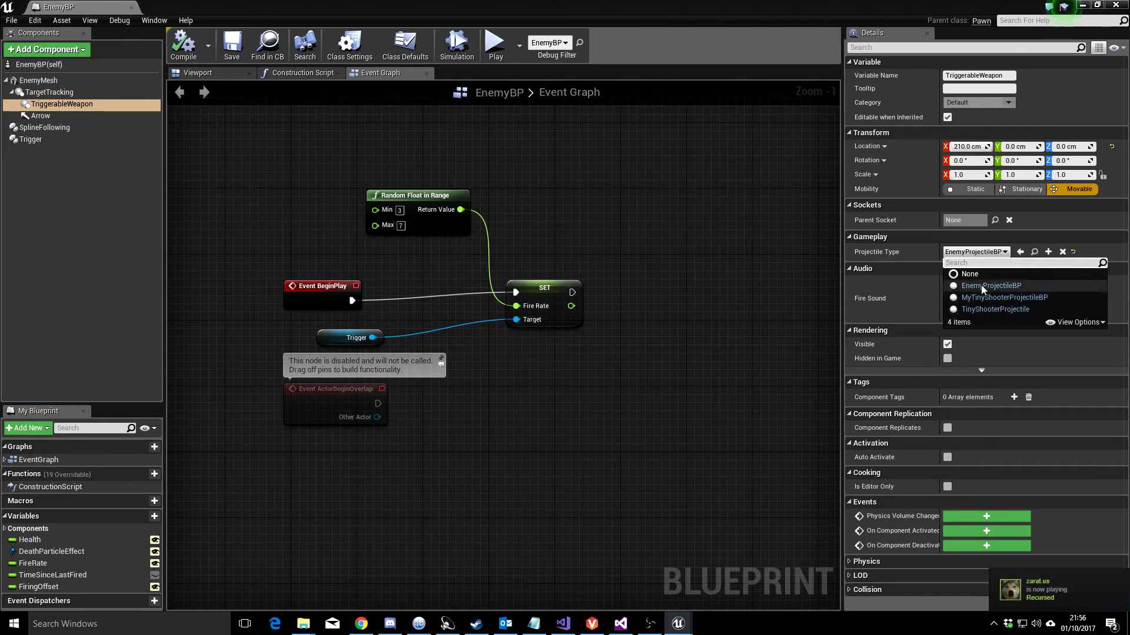
{"action": "left_click", "coordinate": [673, 220]}
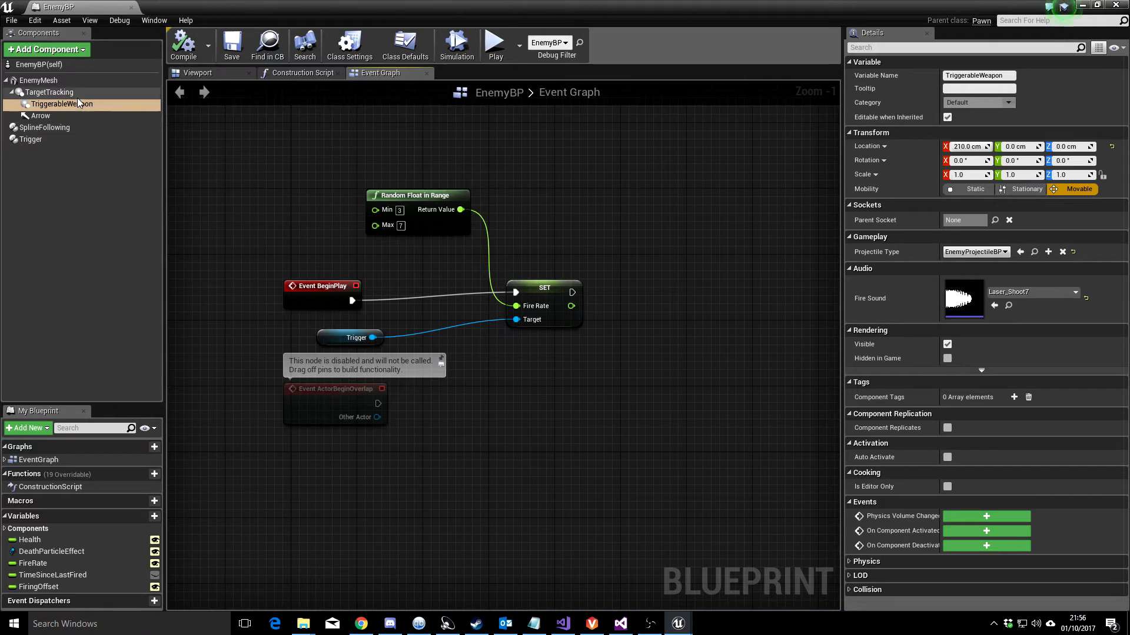
- Show EnemyBP's 3D preview and examine where the TriggerableWeapon component sits relative to the enemy ship
{"action": "left_click", "coordinate": [200, 72]}
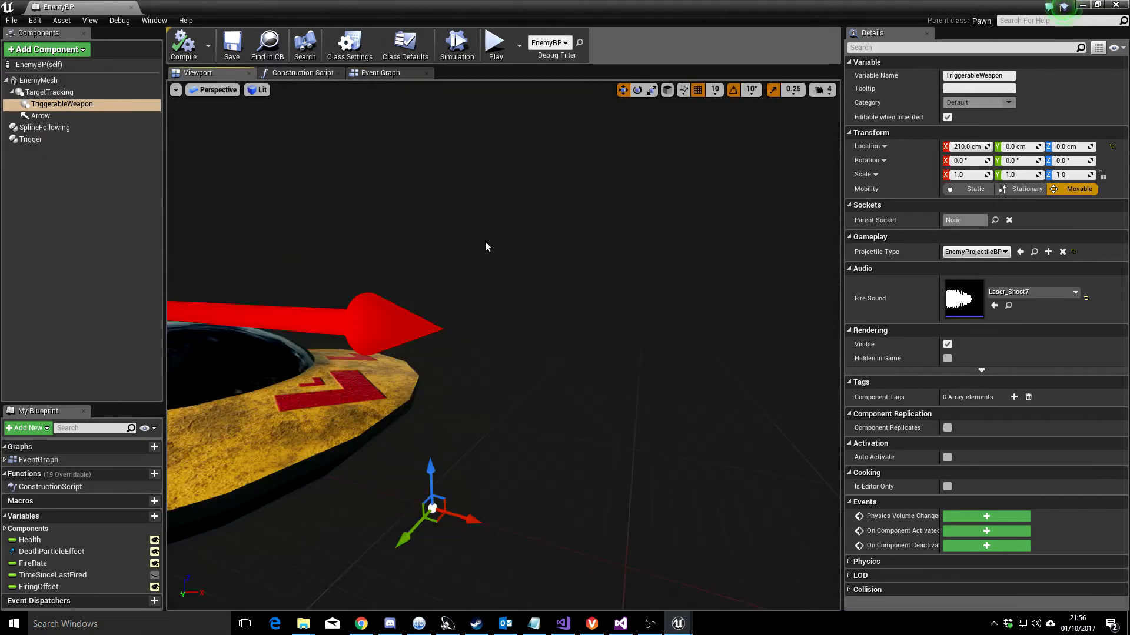
{"action": "middle_click_drag", "start_coordinate": [481, 272], "coordinate": [416, 244]}
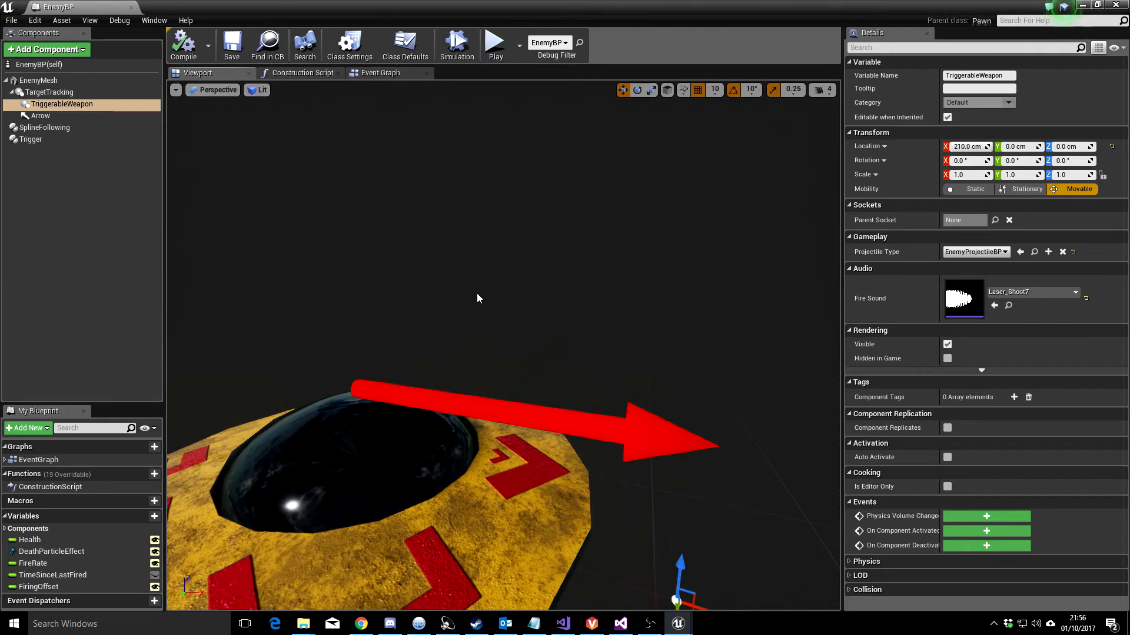
{"action": "scroll", "coordinate": [478, 294], "scroll_direction": "down", "scroll_amount": 5}
{"action": "middle_click_drag", "start_coordinate": [479, 292], "coordinate": [452, 288]}
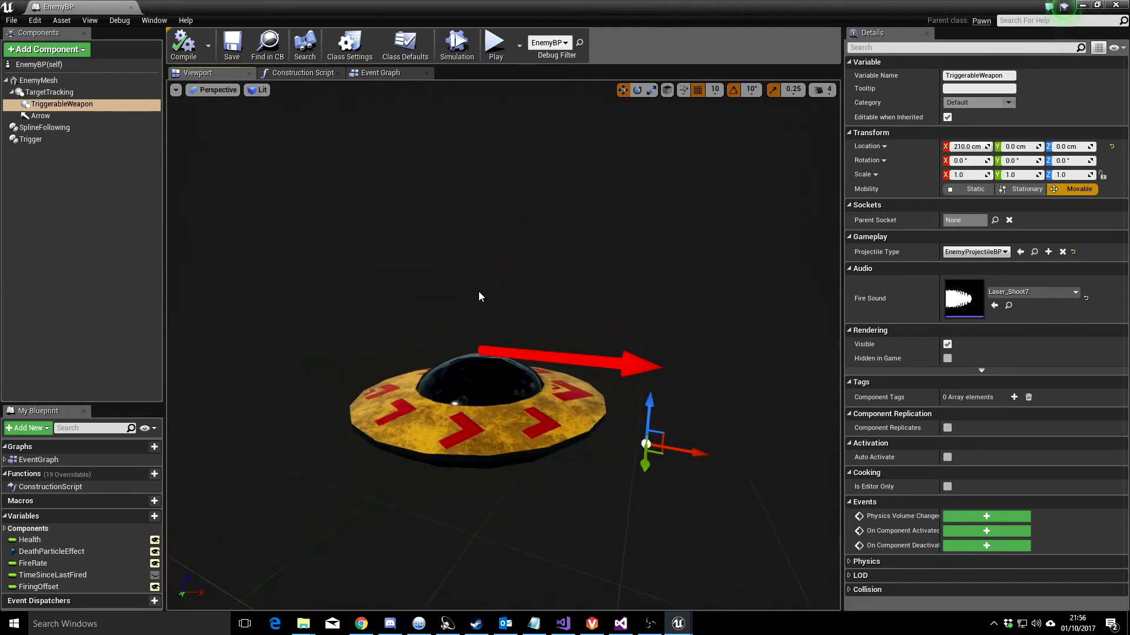
{"action": "right_click_drag", "start_coordinate": [639, 261], "coordinate": [630, 229]}
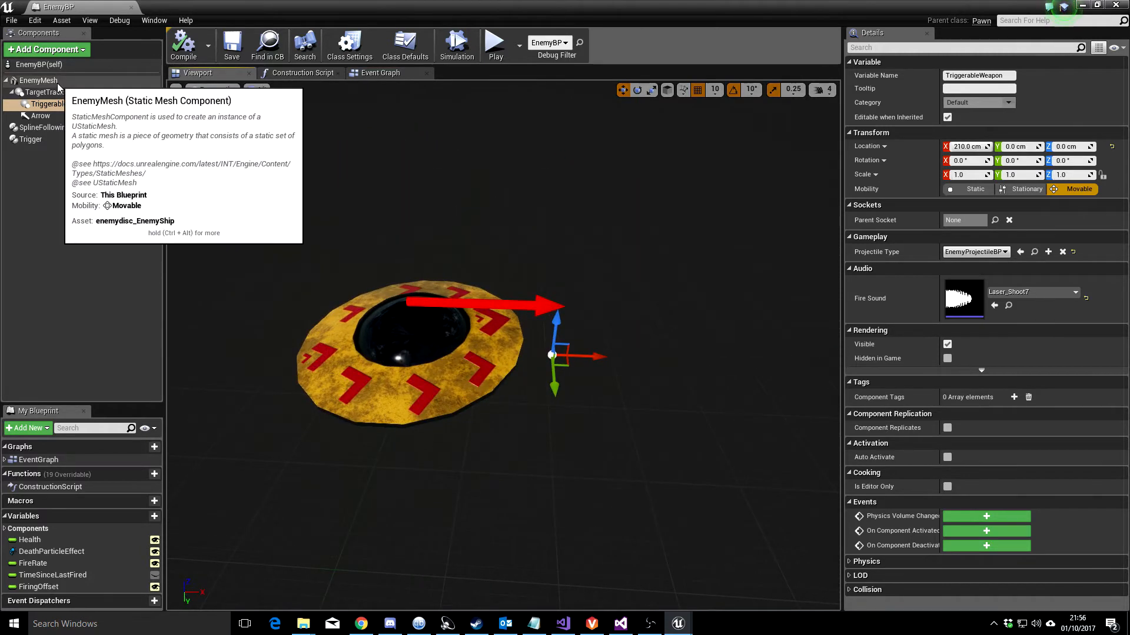
- Examine EnemyBP's component hierarchy, inspecting EnemyMesh, TargetTracking and the TriggerableWeapon attached beneath it
{"action": "left_click", "coordinate": [39, 80]}
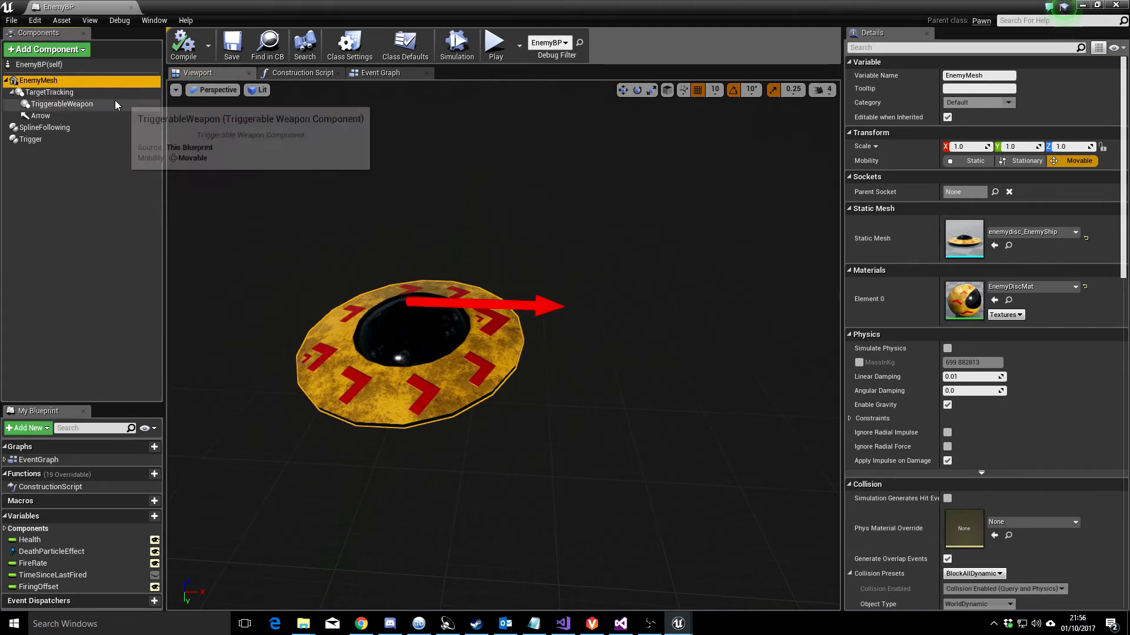
{"action": "left_click", "coordinate": [54, 94]}
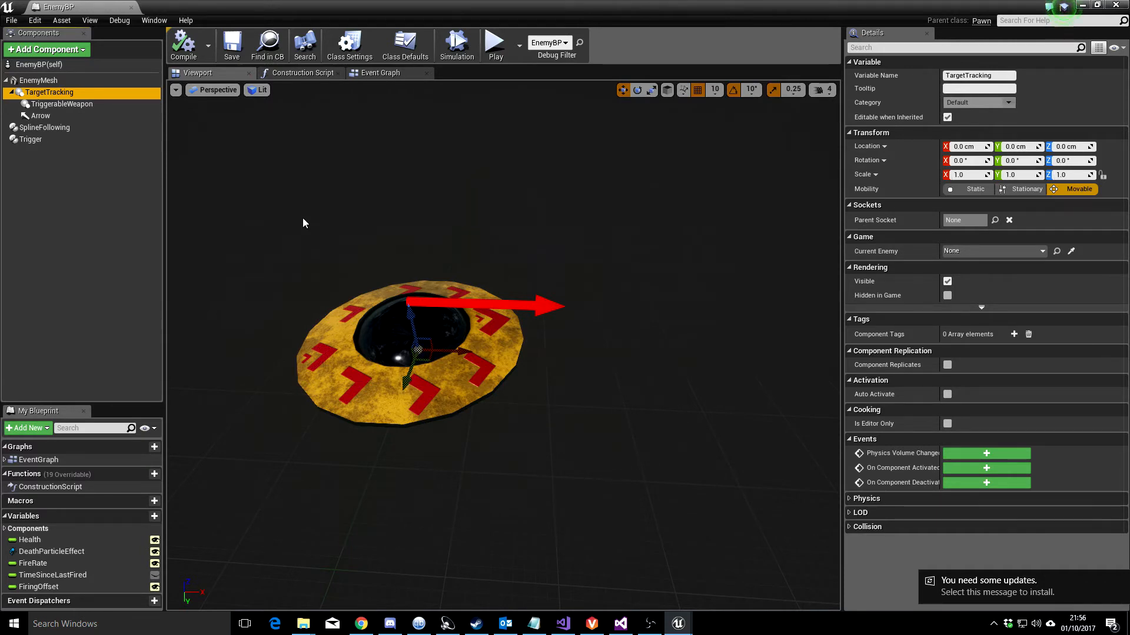
{"action": "left_click", "coordinate": [61, 104]}
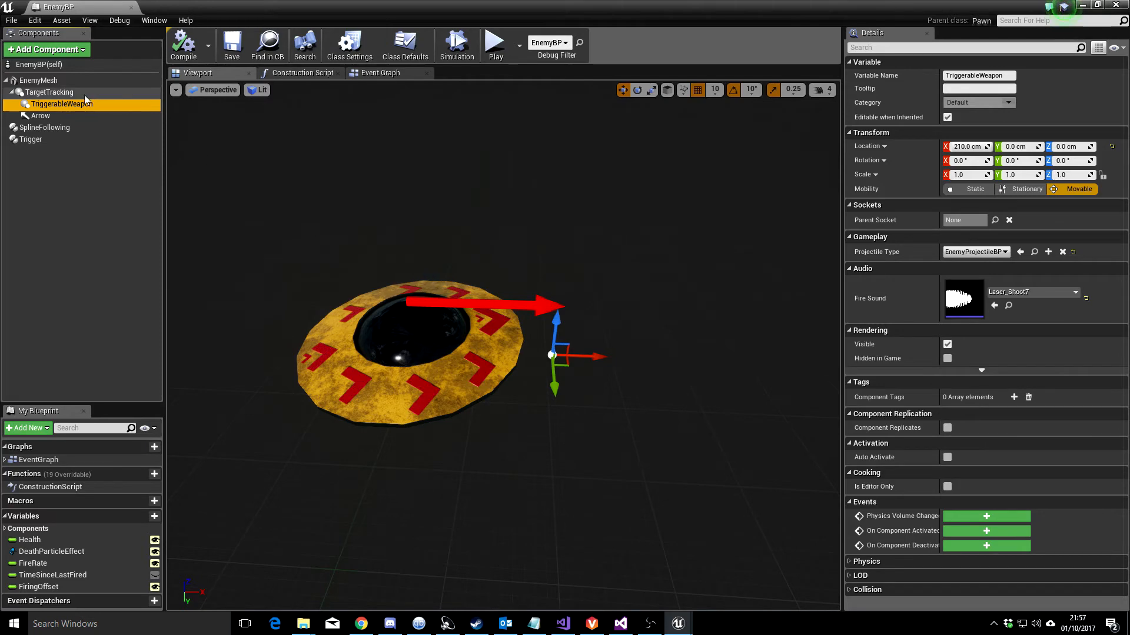
{"action": "left_click", "coordinate": [64, 93]}
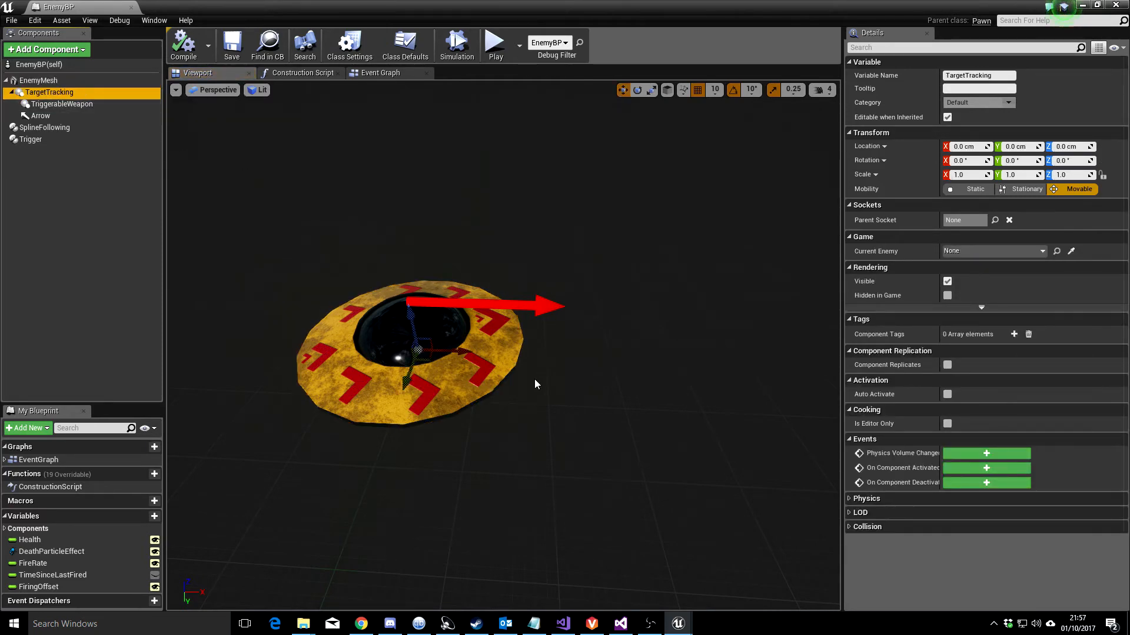
{"action": "left_click", "coordinate": [81, 107]}
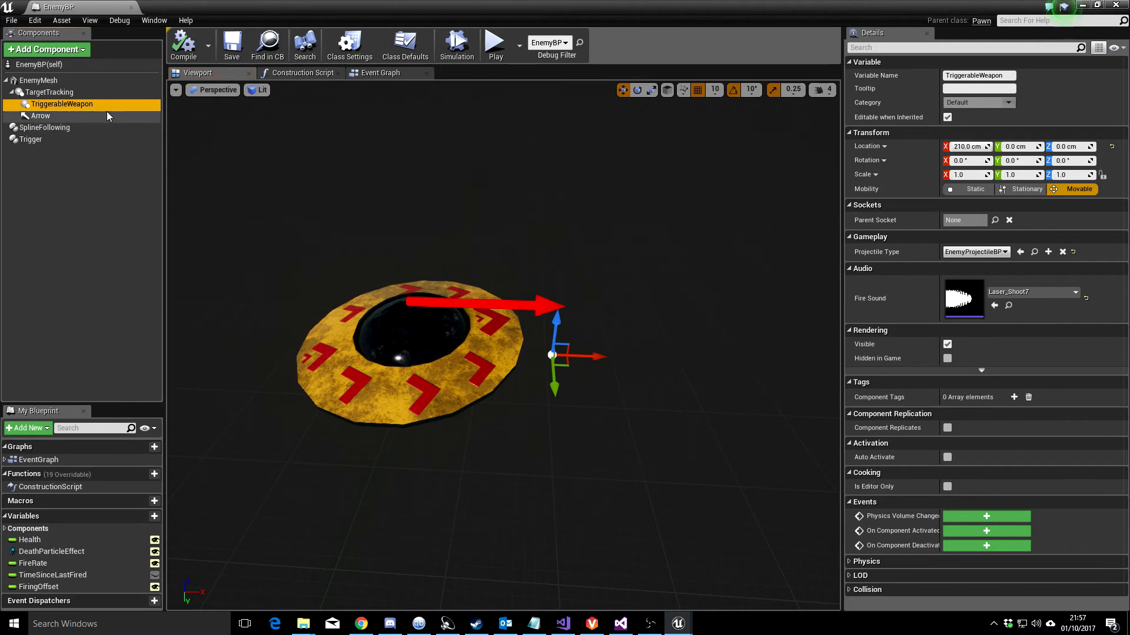
- Review the Trigger component's firing settings and EnemyBP's own defaults, including its AI Controller Class
{"action": "left_click", "coordinate": [34, 141]}
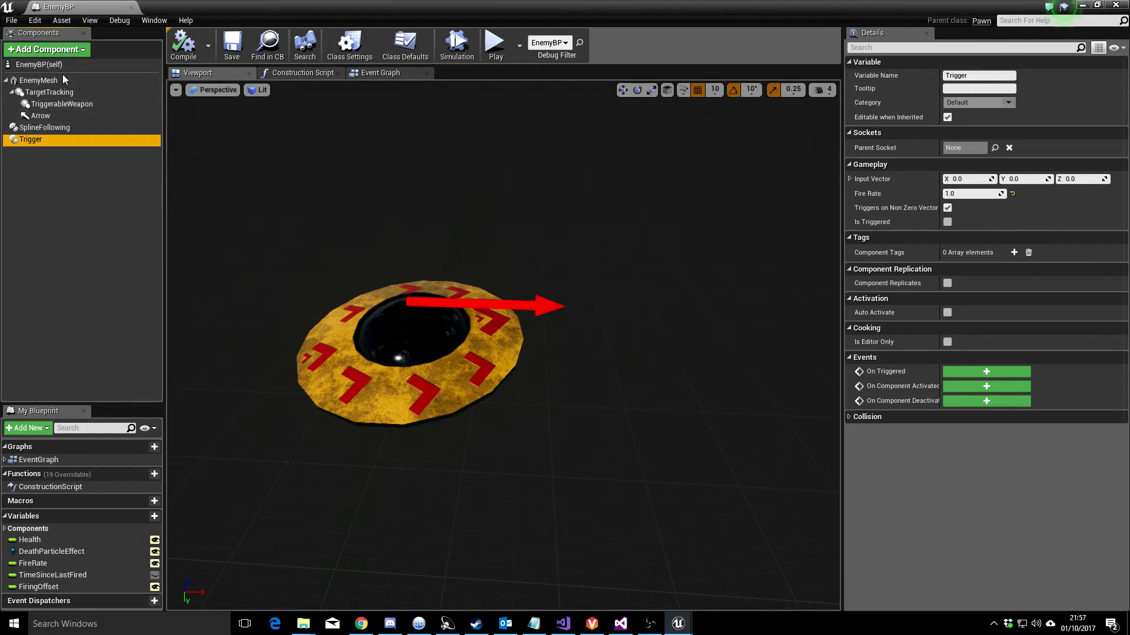
{"action": "left_click", "coordinate": [39, 65]}
{"action": "scroll", "coordinate": [1086, 223], "scroll_direction": "down", "scroll_amount": 2}
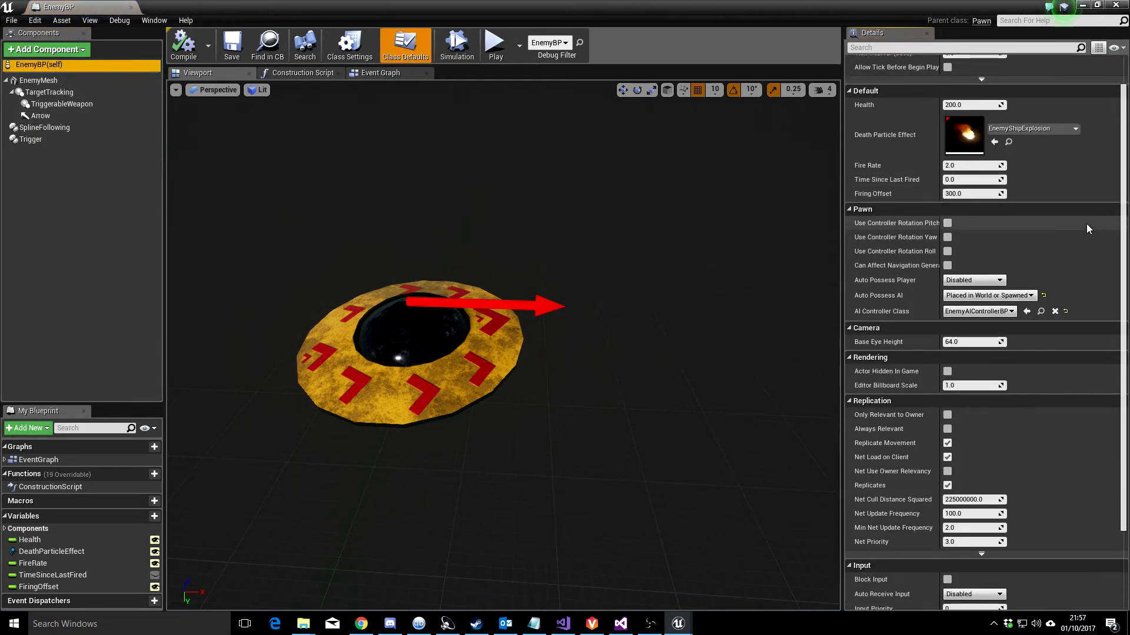
{"action": "scroll", "coordinate": [1086, 224], "scroll_direction": "down", "scroll_amount": 1}
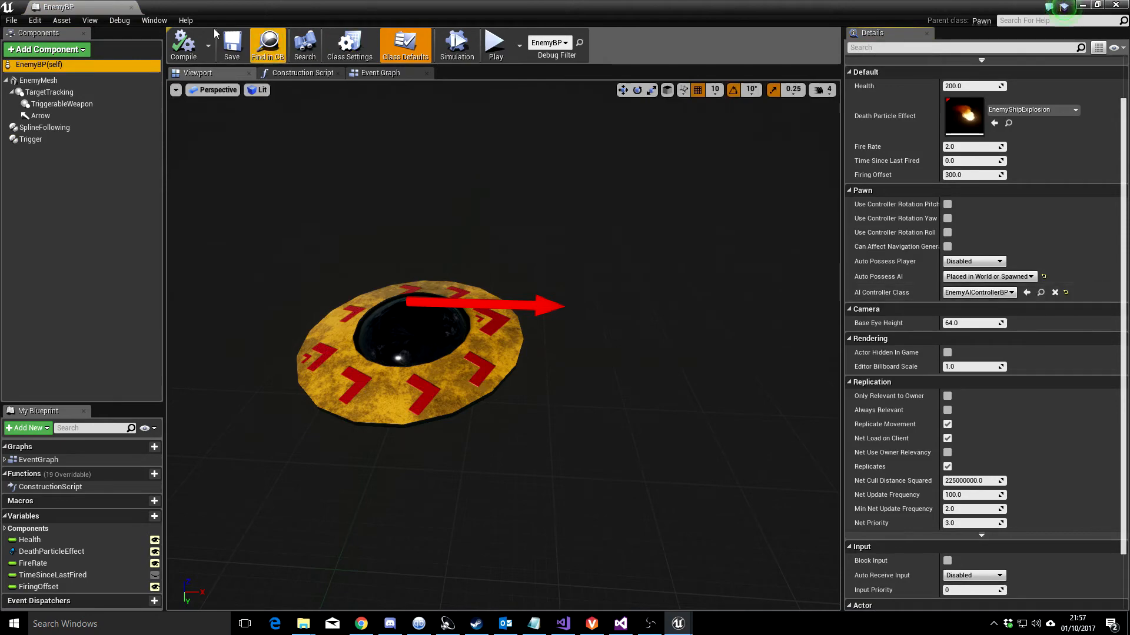
- Dock the EnemyBP editor beside the level editor and return to TwinStickExampleMap
{"action": "left_click_drag", "start_coordinate": [100, 11], "coordinate": [252, 7]}
{"action": "left_click", "coordinate": [124, 6]}
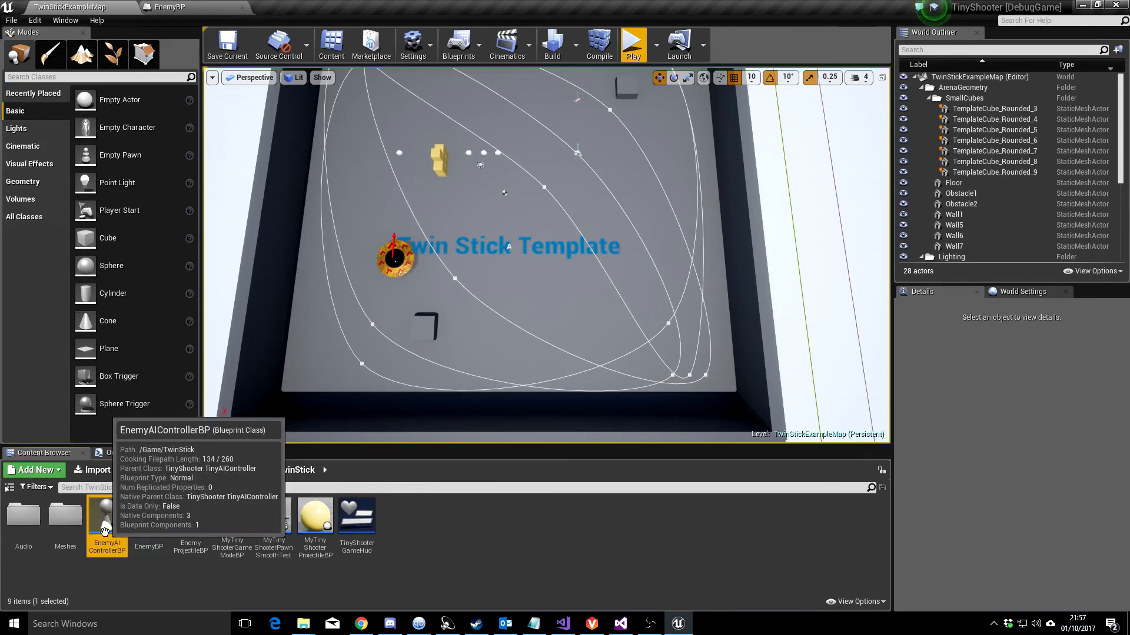
- Open EnemyAIControllerBP and examine its AIPerception component's AI Sight config, expanding the sense settings down to the sight radius and peripheral vision
{"action": "double_click", "coordinate": [104, 525]}
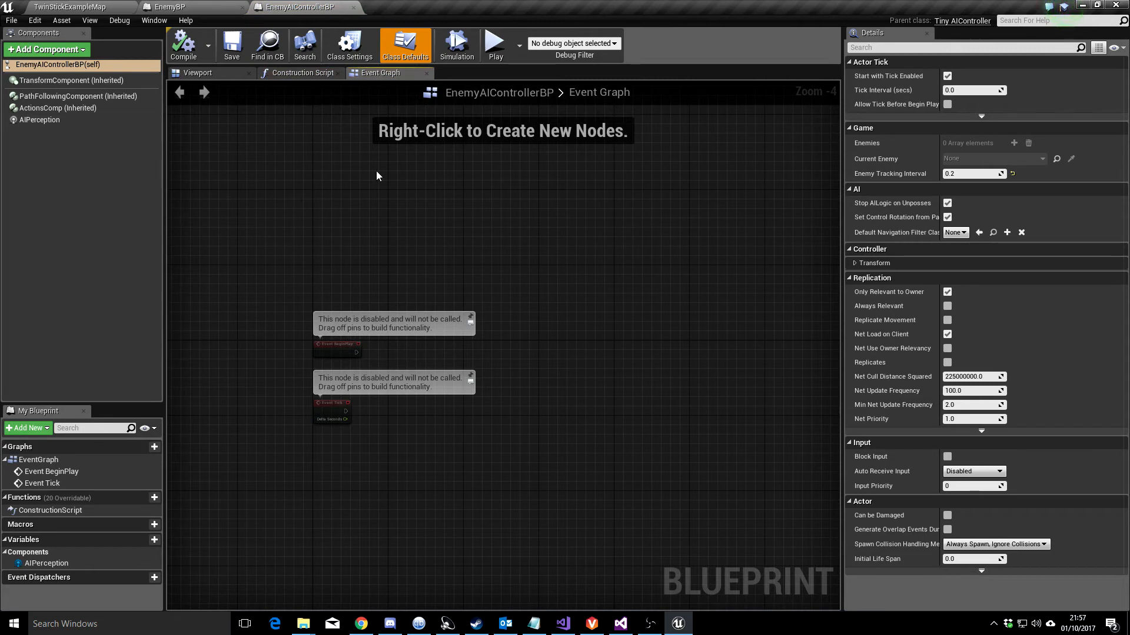
{"action": "left_click", "coordinate": [65, 66]}
{"action": "left_click", "coordinate": [42, 118]}
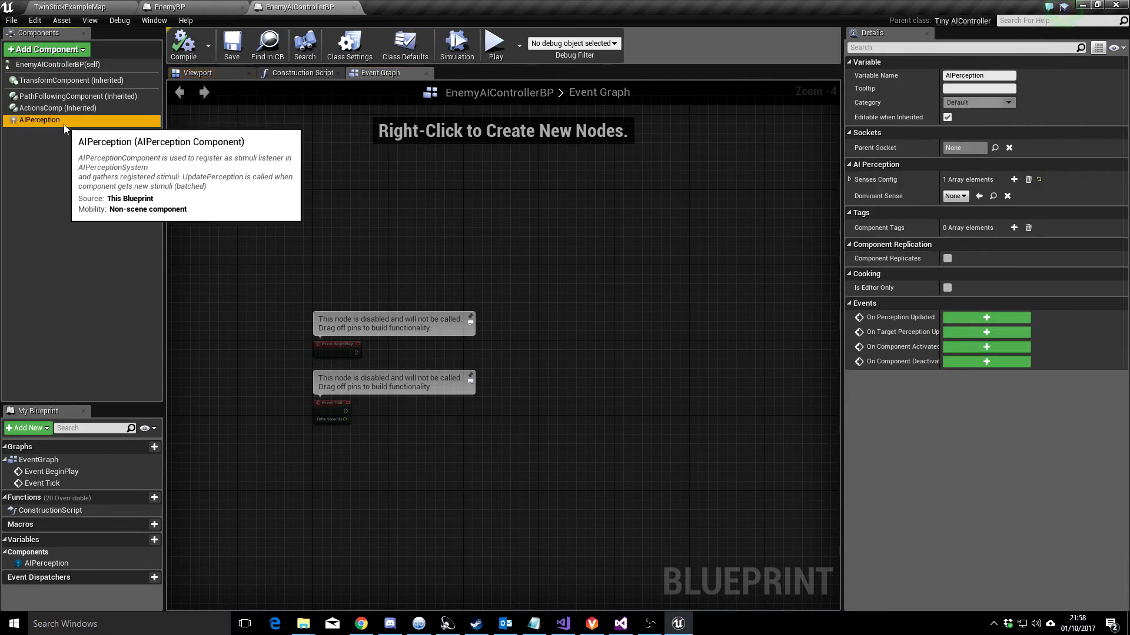
{"action": "left_click", "coordinate": [849, 179]}
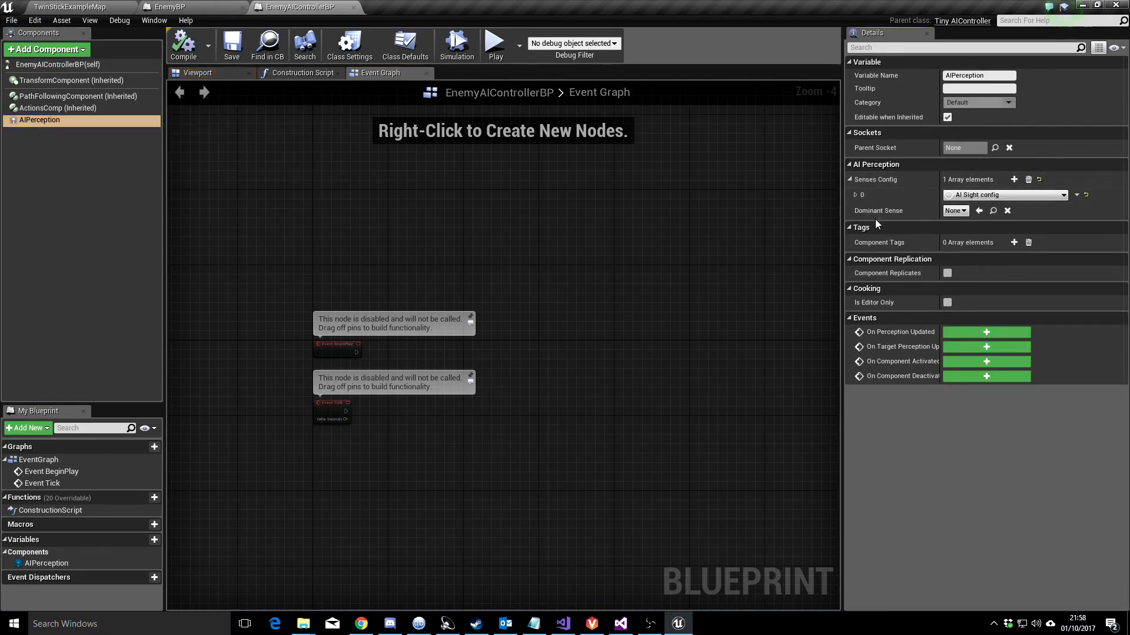
{"action": "left_click", "coordinate": [856, 195]}
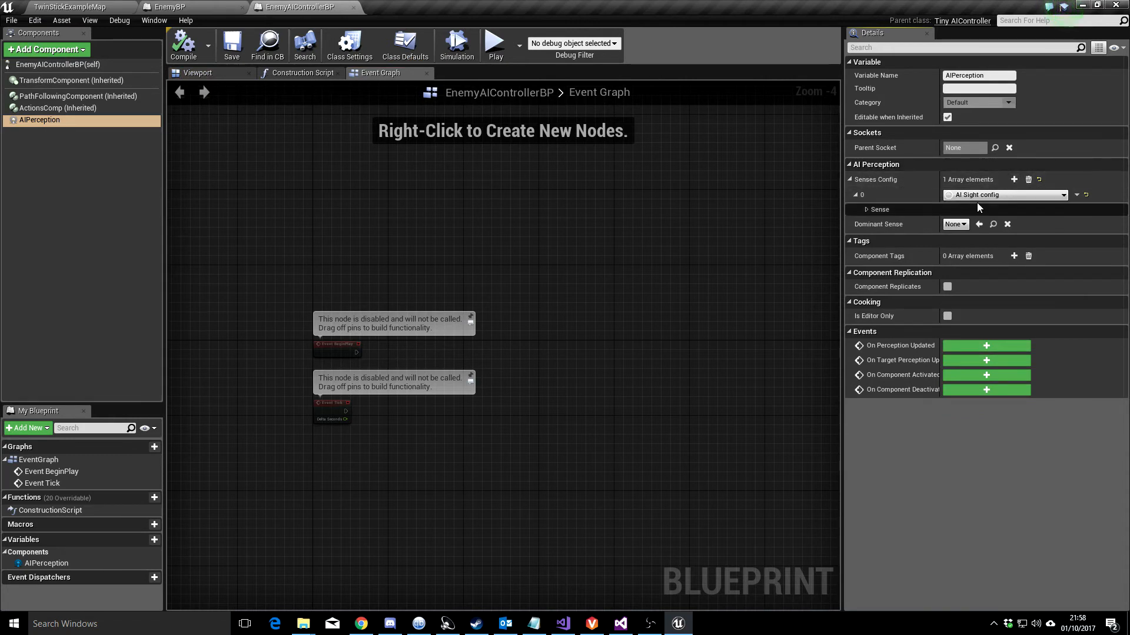
{"action": "left_click", "coordinate": [867, 209]}
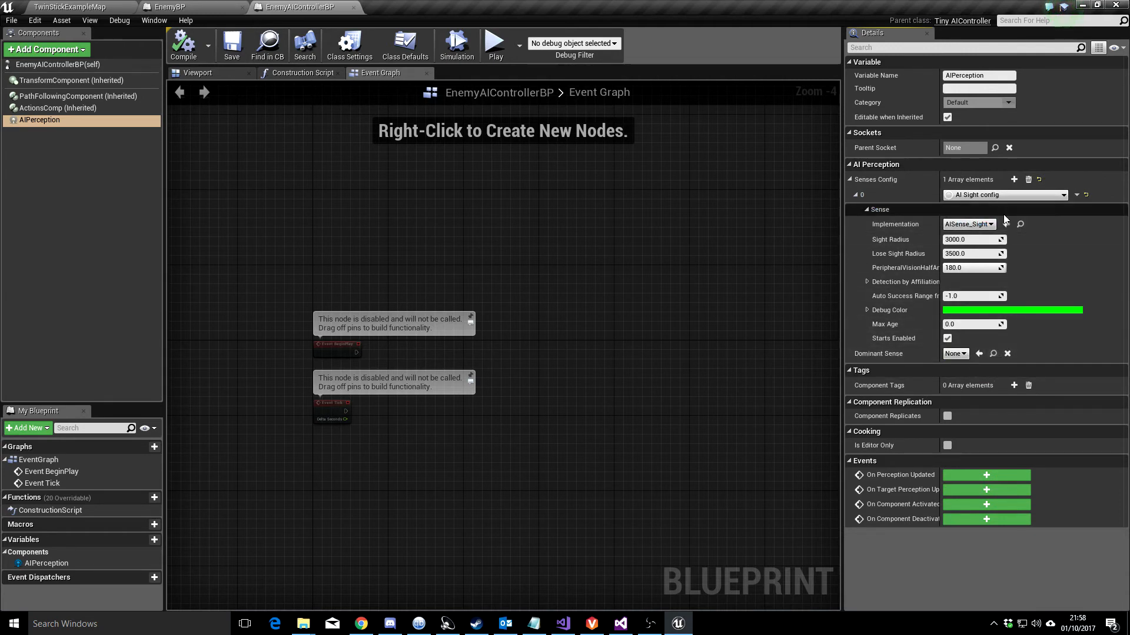
{"action": "left_click", "coordinate": [85, 123]}
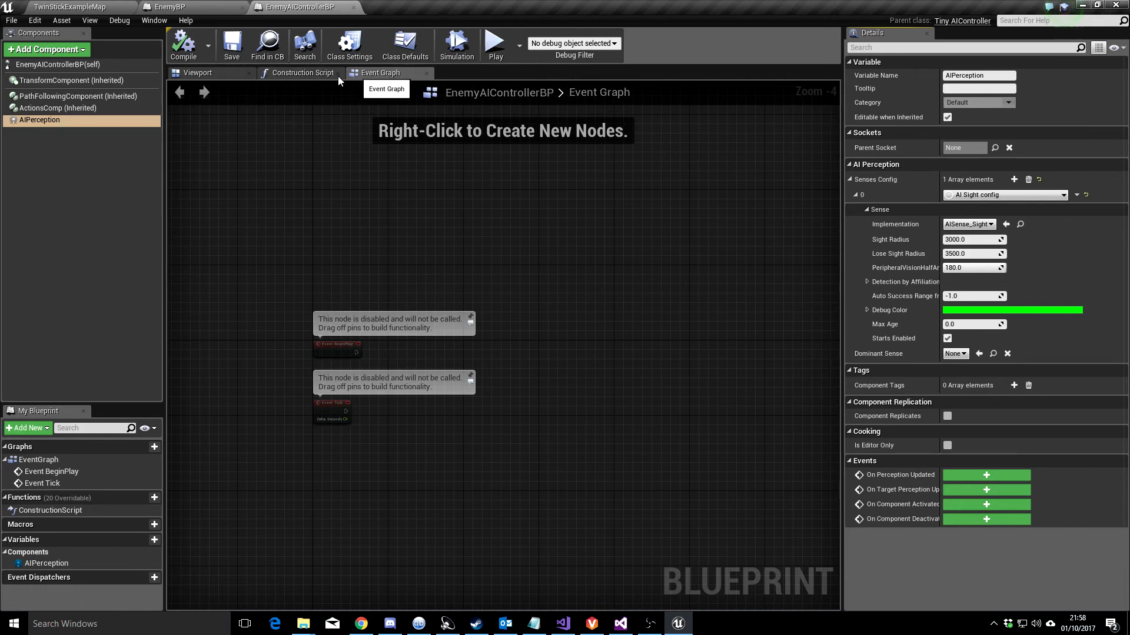
- Show EnemyAIControllerBP's 3D preview and compare it with the enemy ship in EnemyBP
{"action": "left_click", "coordinate": [201, 74]}
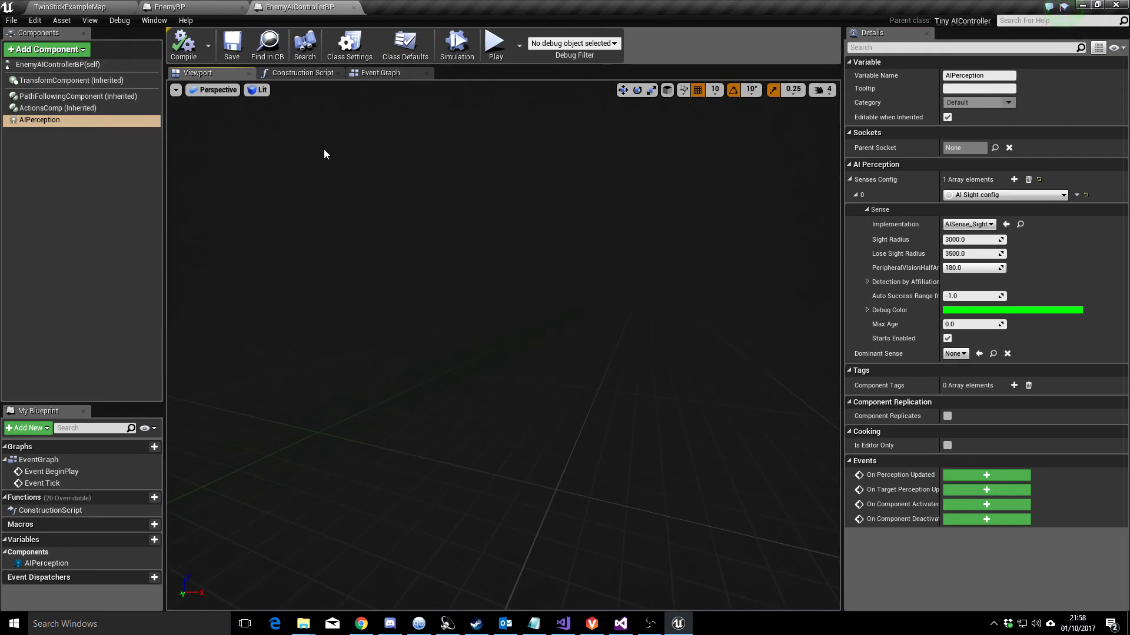
{"action": "left_click", "coordinate": [207, 6]}
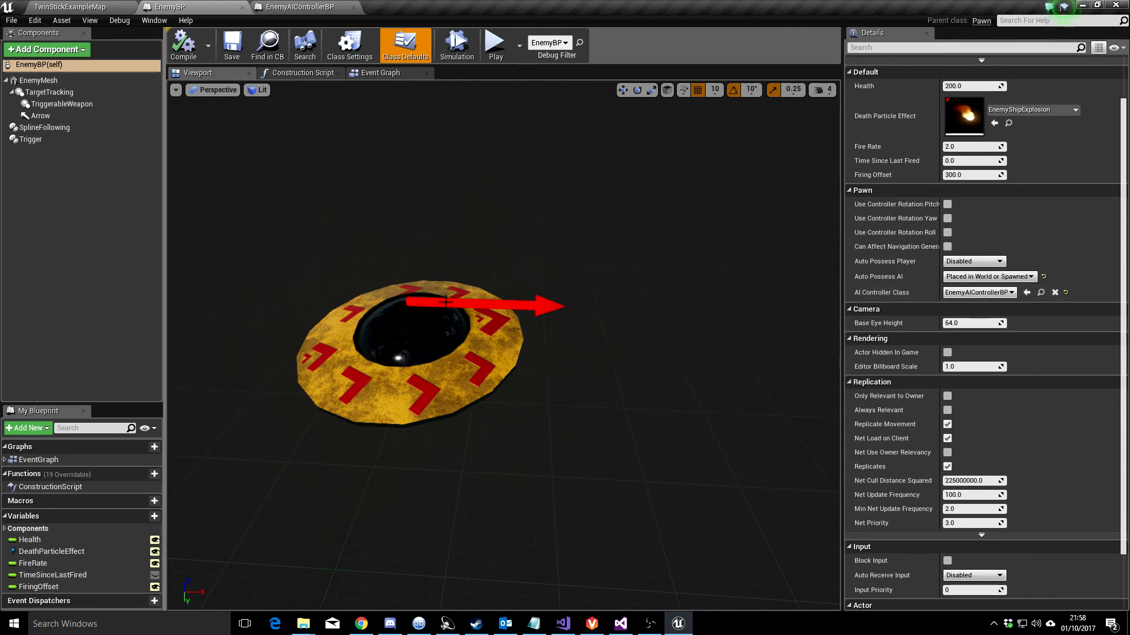
{"action": "left_click", "coordinate": [313, 9]}
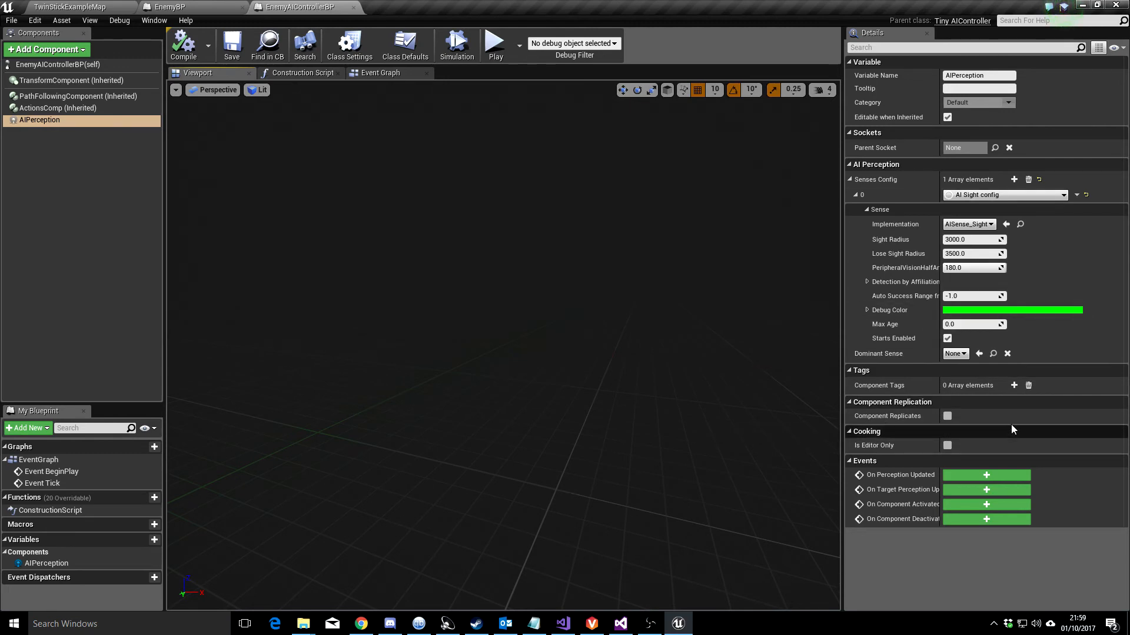
- Review EnemyAIControllerBP's class defaults and expand the controller's Transform settings to examine Attach to Pawn
{"action": "left_click", "coordinate": [70, 64]}
{"action": "left_click", "coordinate": [72, 85]}
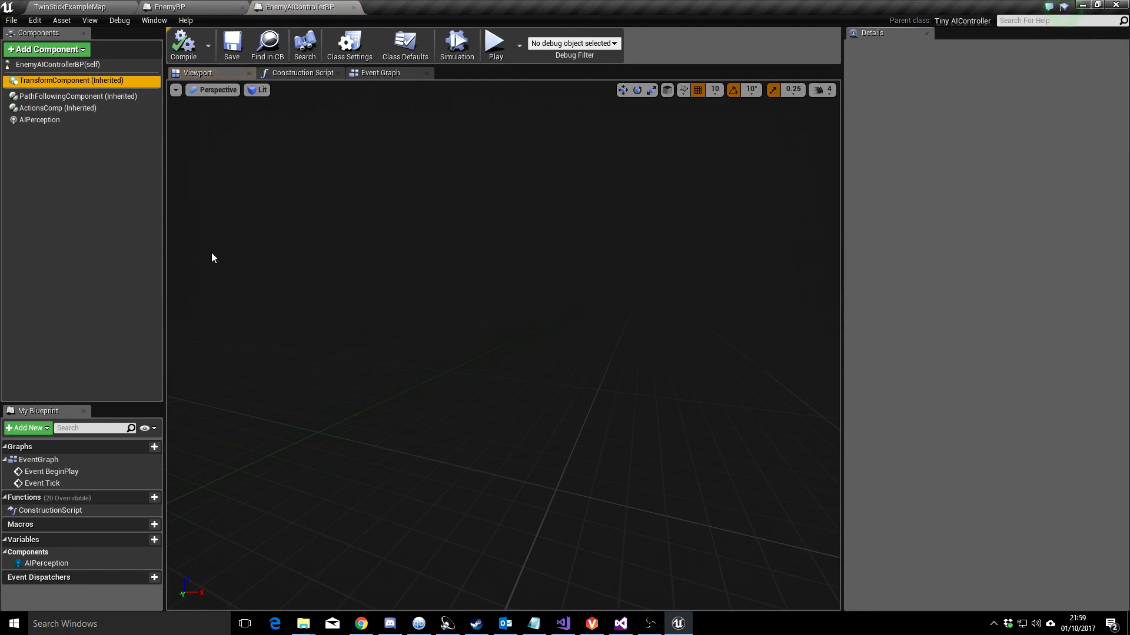
{"action": "left_click", "coordinate": [89, 63]}
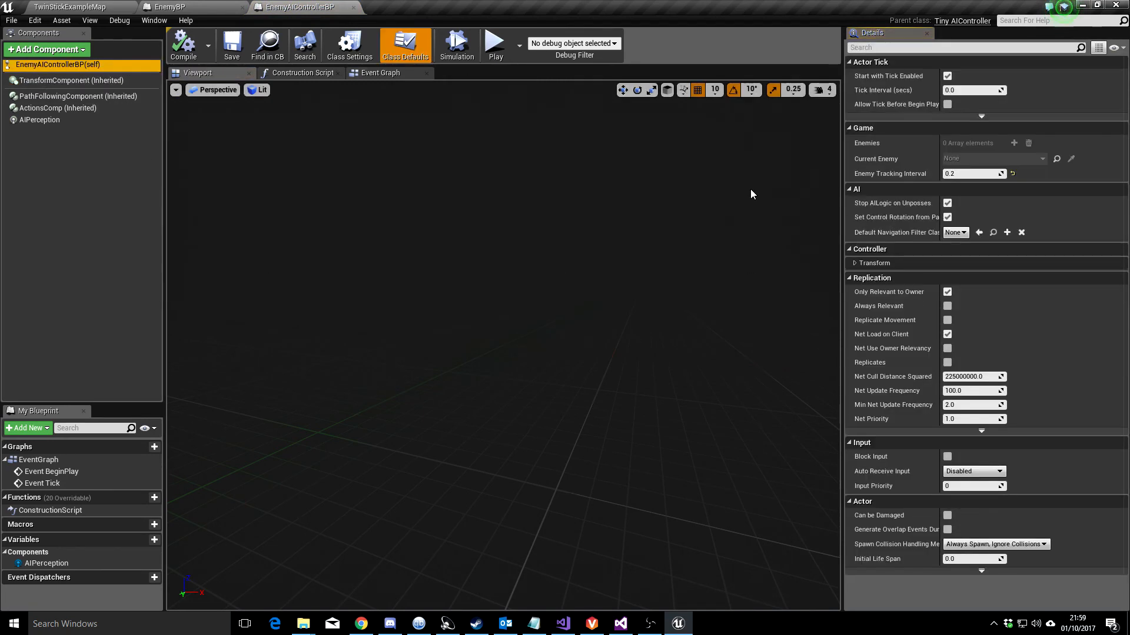
{"action": "left_click", "coordinate": [853, 261]}
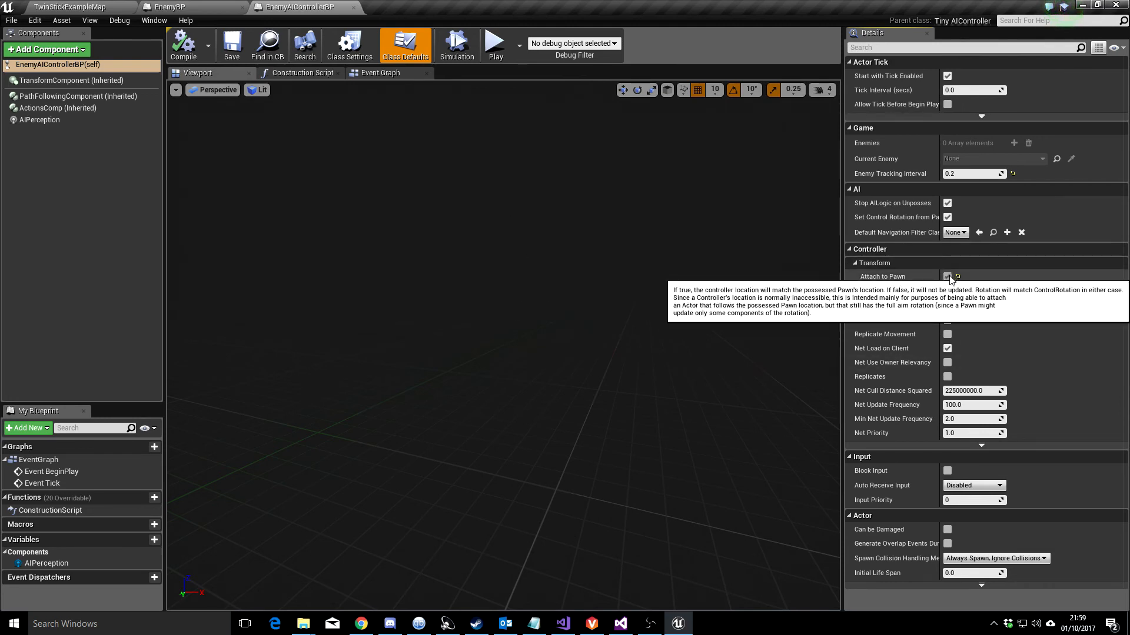
- Revisit the EnemyBP pawn that the controller attaches to, and return to EnemyAIControllerBP's AIPerception settings
{"action": "left_click", "coordinate": [169, 7]}
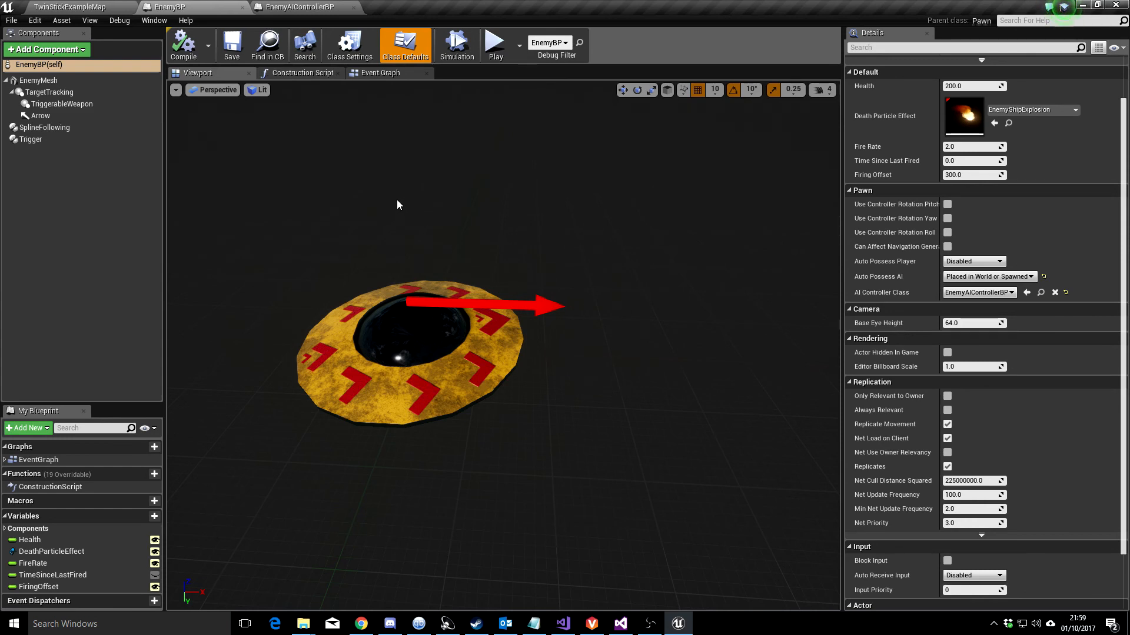
{"action": "left_click", "coordinate": [303, 8]}
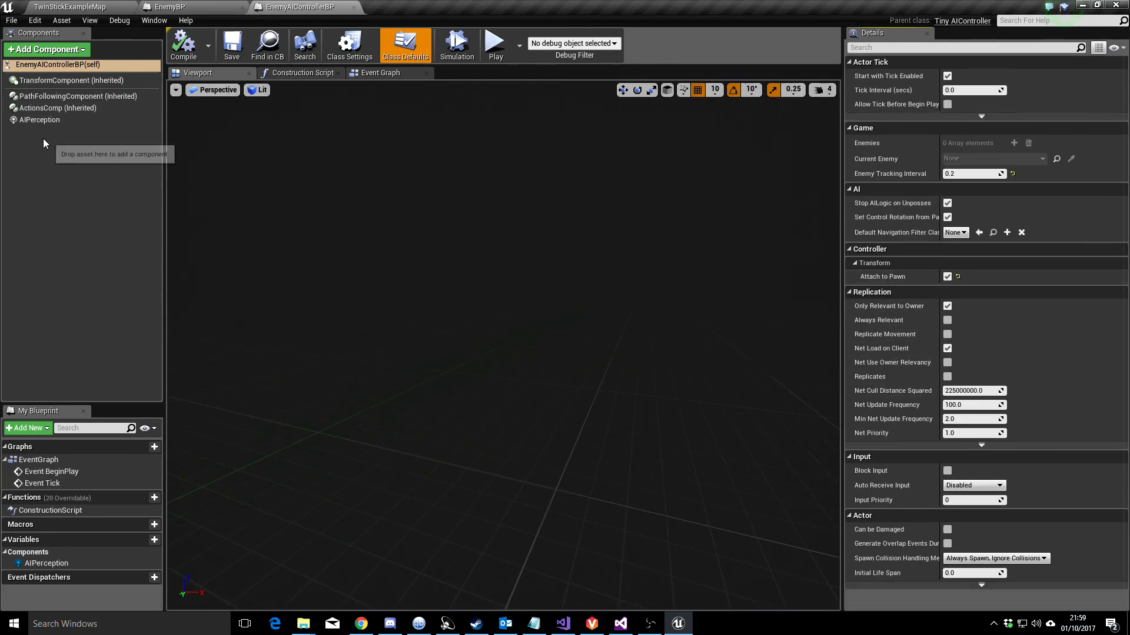
{"action": "left_click", "coordinate": [39, 119]}
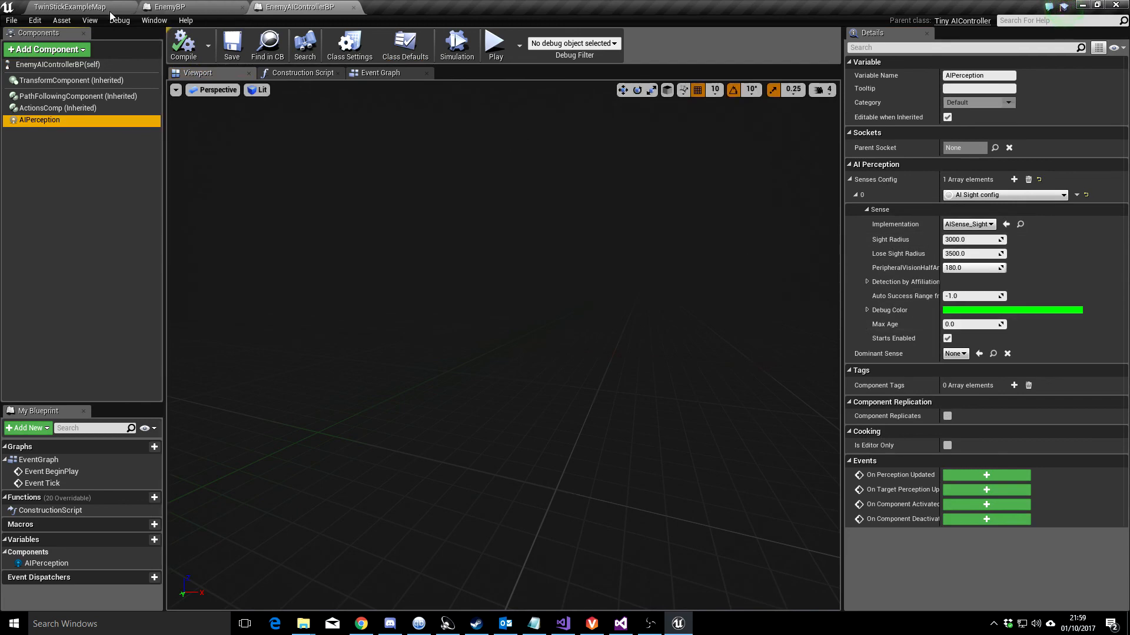
- Play TwinStickExampleMap in the editor and turn on the gameplay debugger with its spectator camera
{"action": "left_click", "coordinate": [71, 7]}
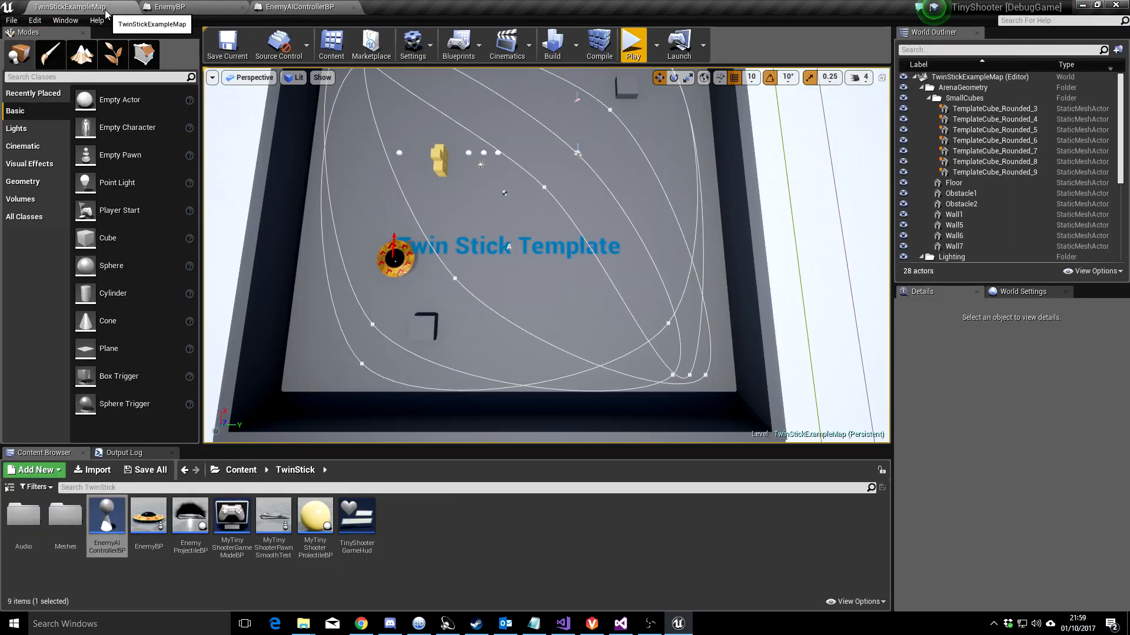
{"action": "left_click", "coordinate": [632, 43]}
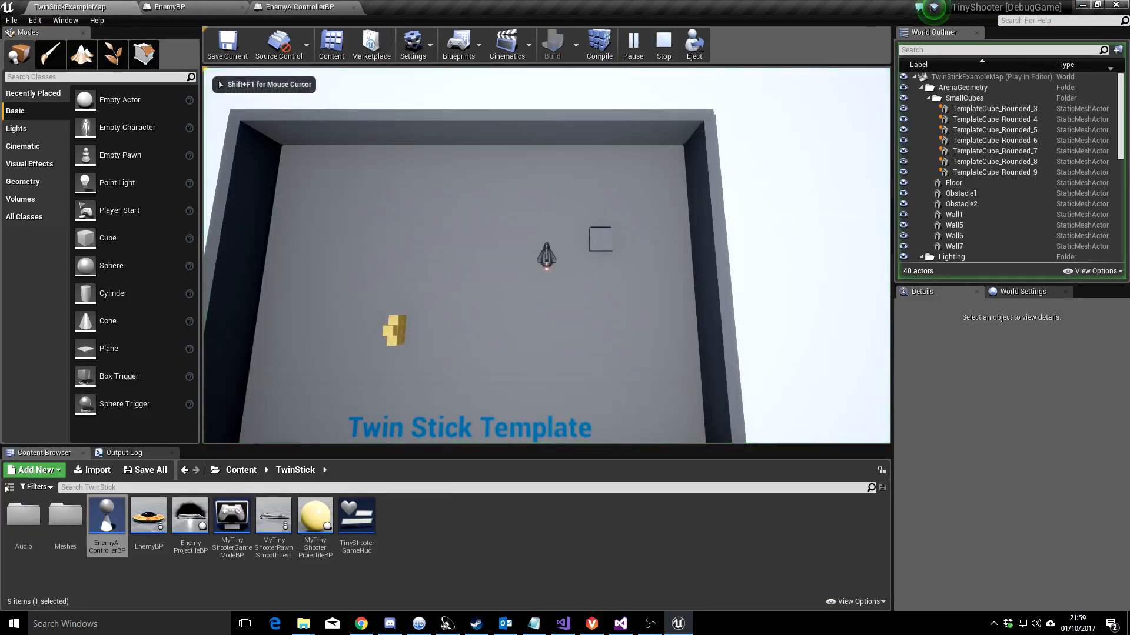
{"action": "key", "text": "apostrophe"}
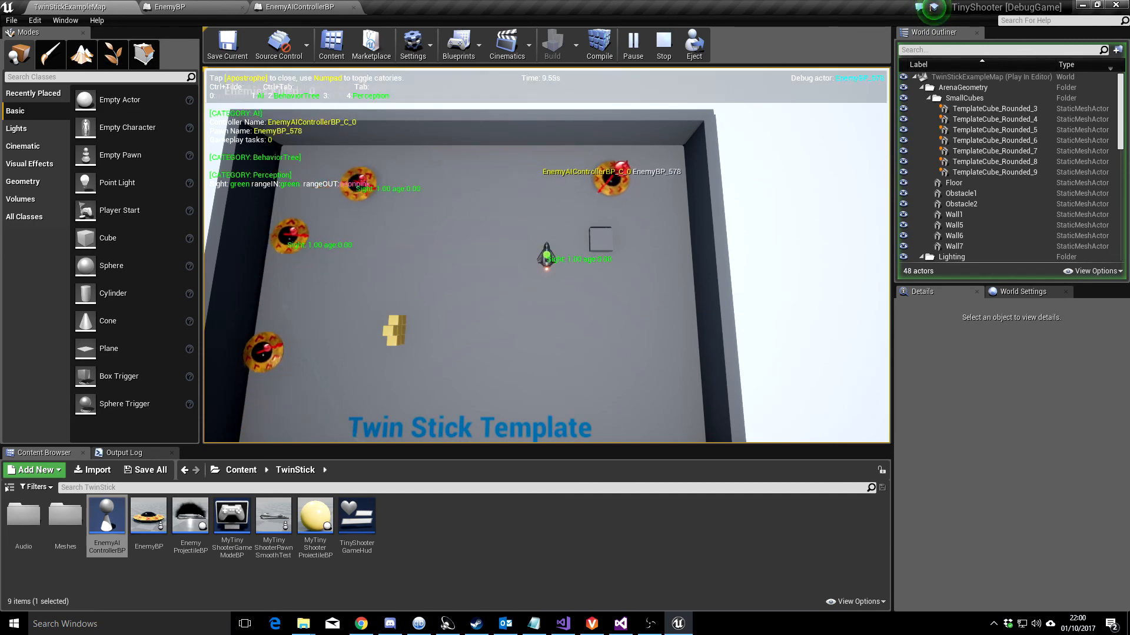
{"action": "key", "text": "Tab"}
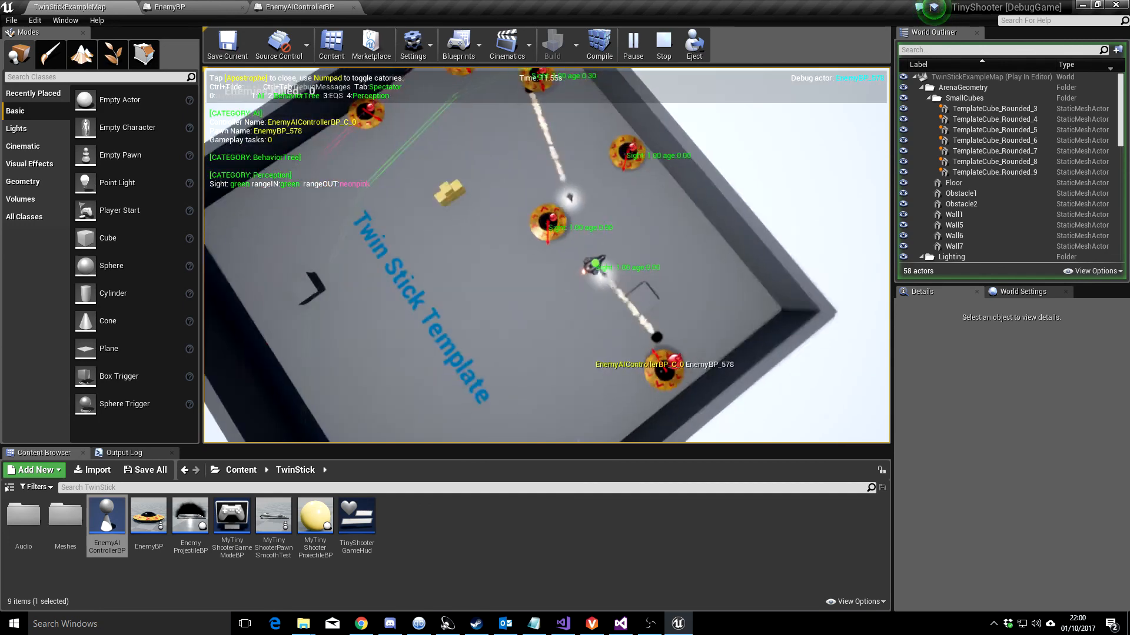
- Fly the spectator camera around the arena to examine the enemies' sight perception shapes, and stop the play session
{"action": "key", "text": "w"}
{"action": "key", "text": "w"}
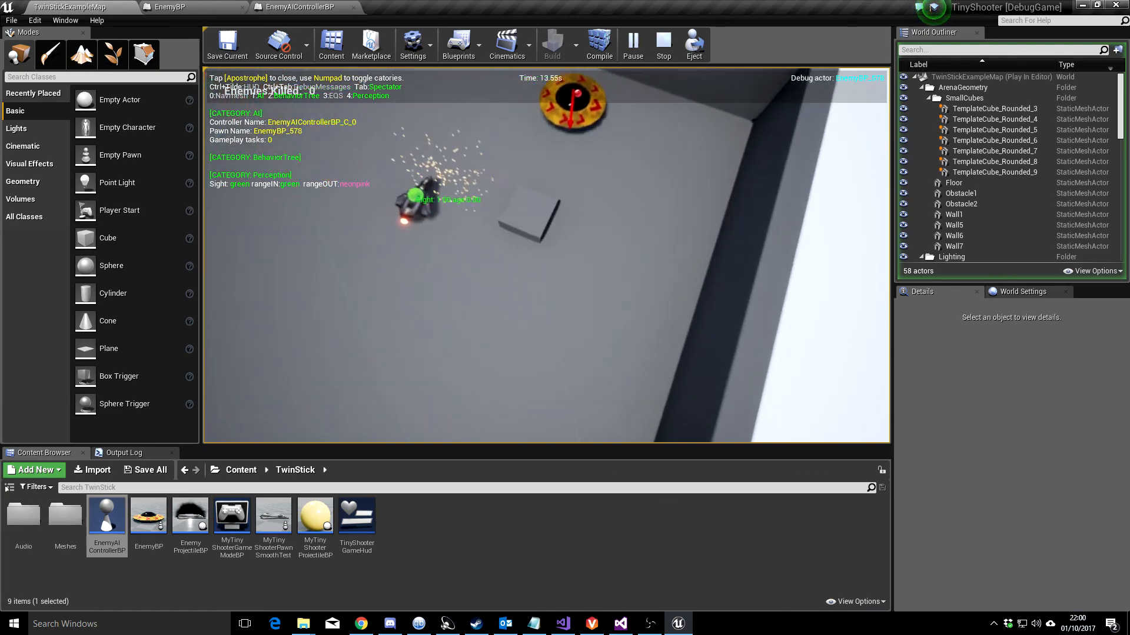
{"action": "key", "text": "a"}
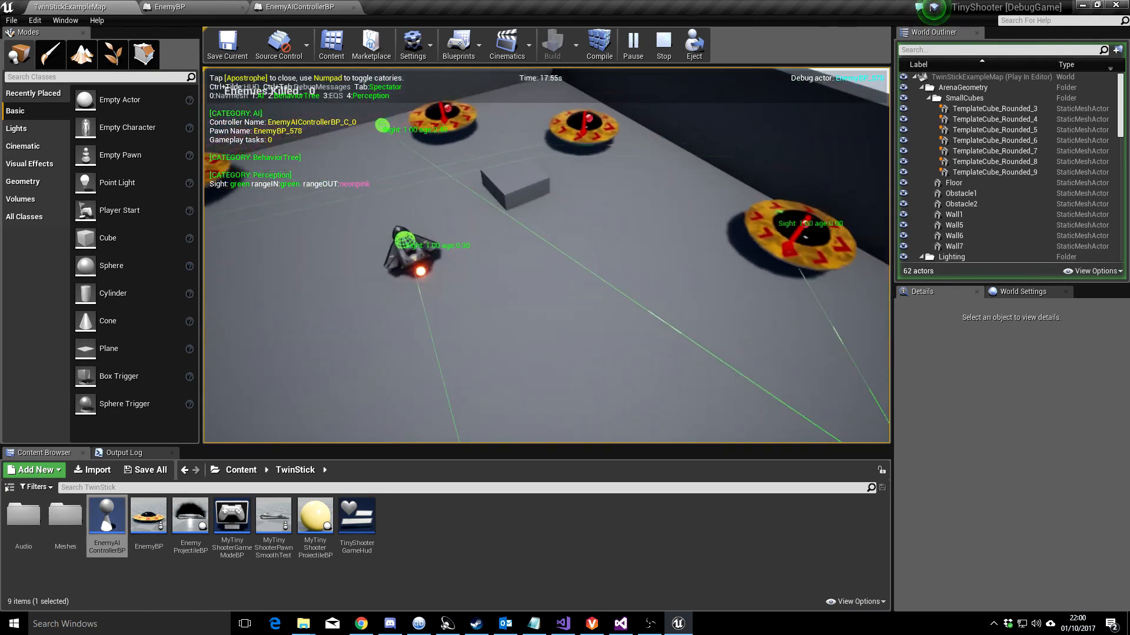
{"action": "key", "text": "w"}
{"action": "key", "text": "w"}
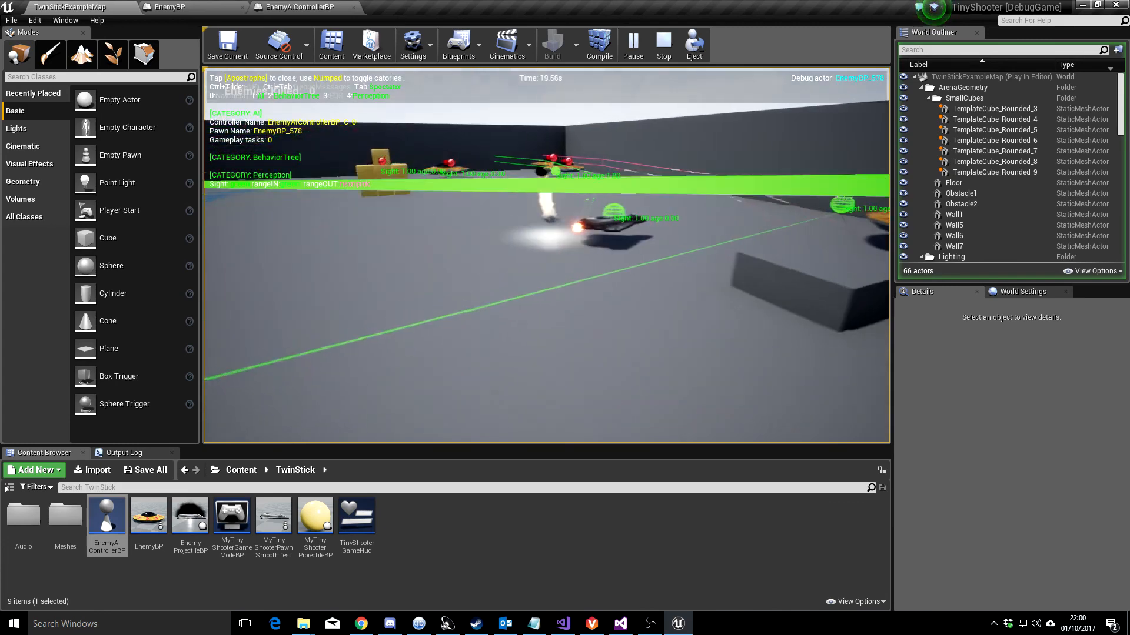
{"action": "key", "text": "w"}
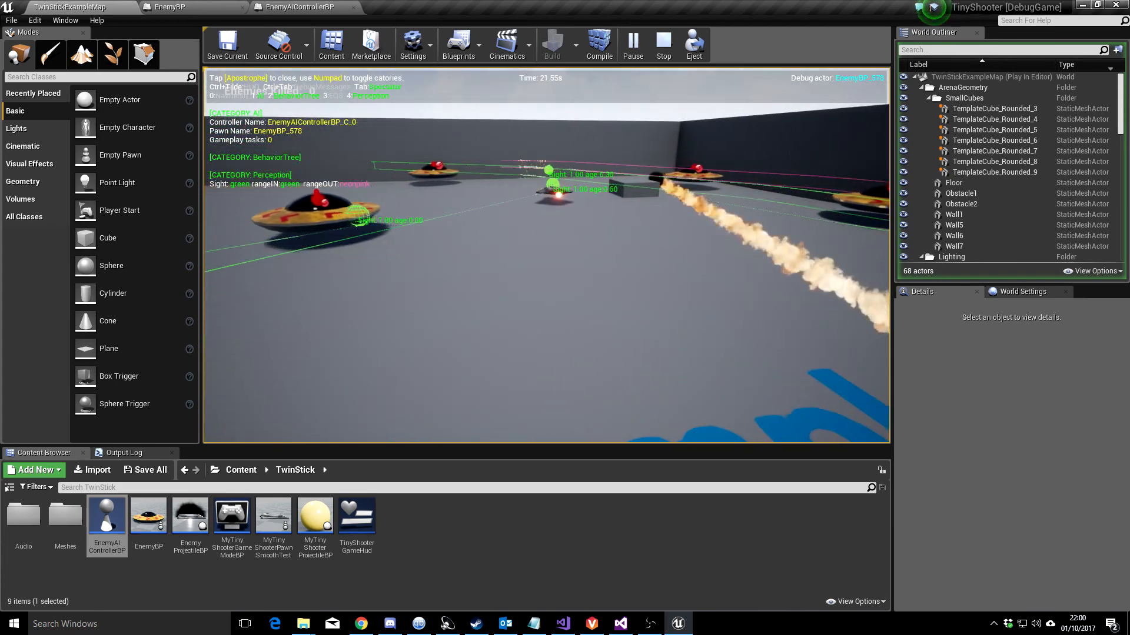
{"action": "key", "text": "w"}
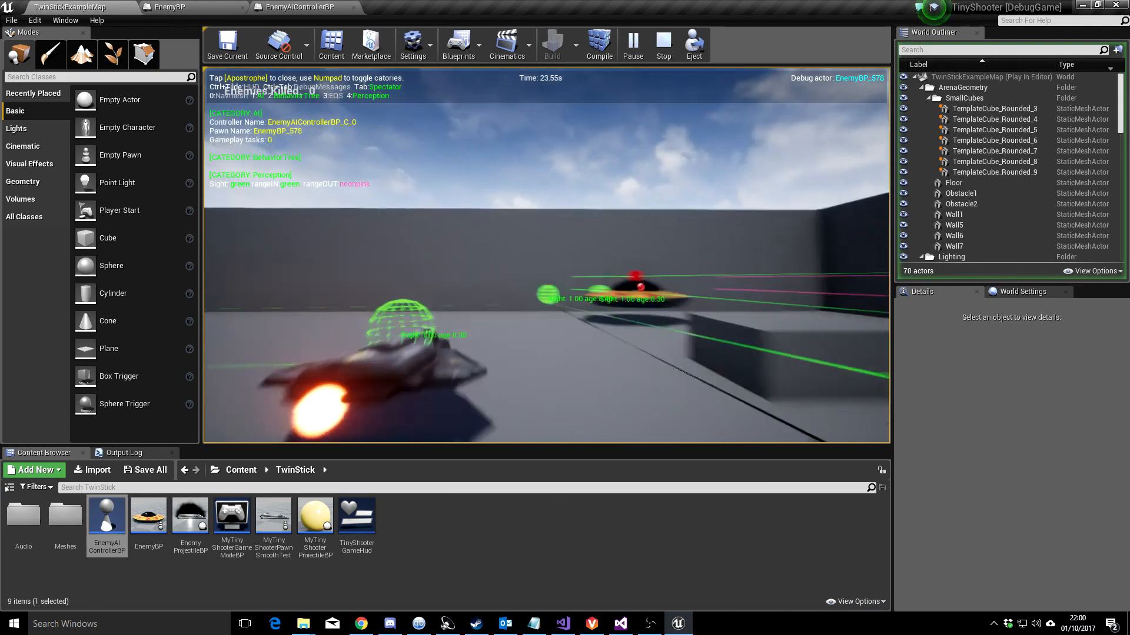
{"action": "key", "text": "s"}
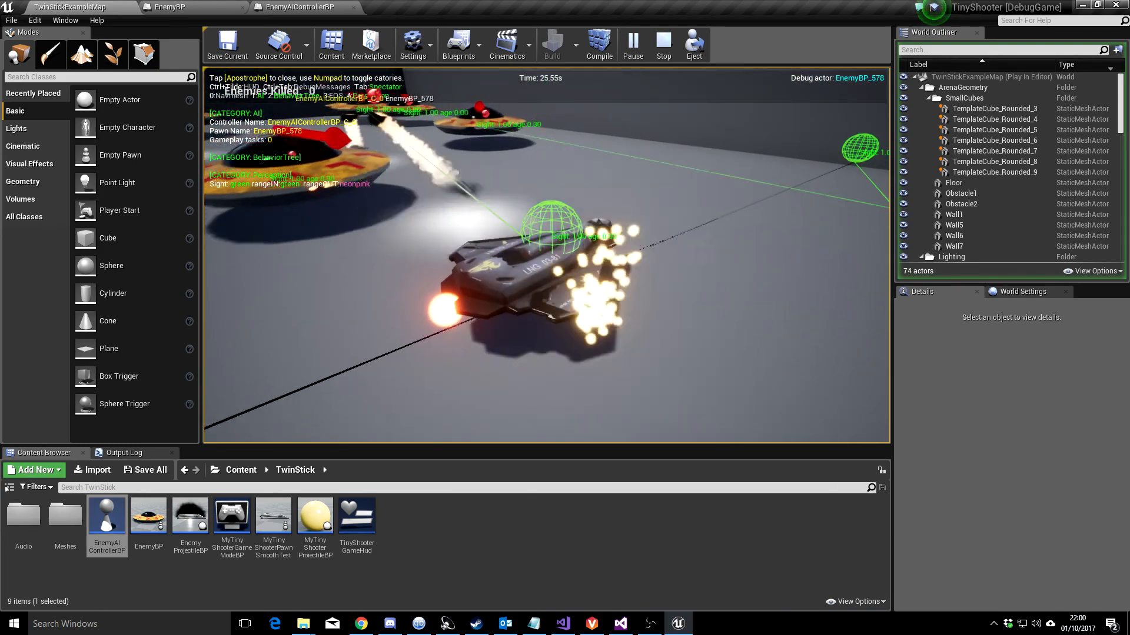
{"action": "key", "text": "w"}
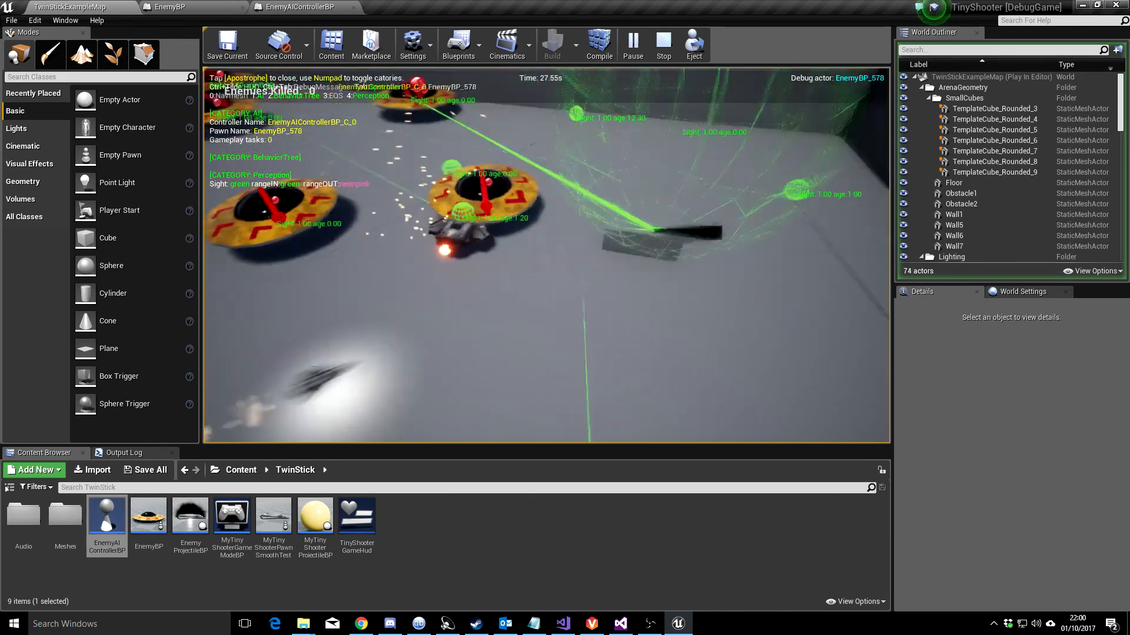
{"action": "key", "text": "Escape"}
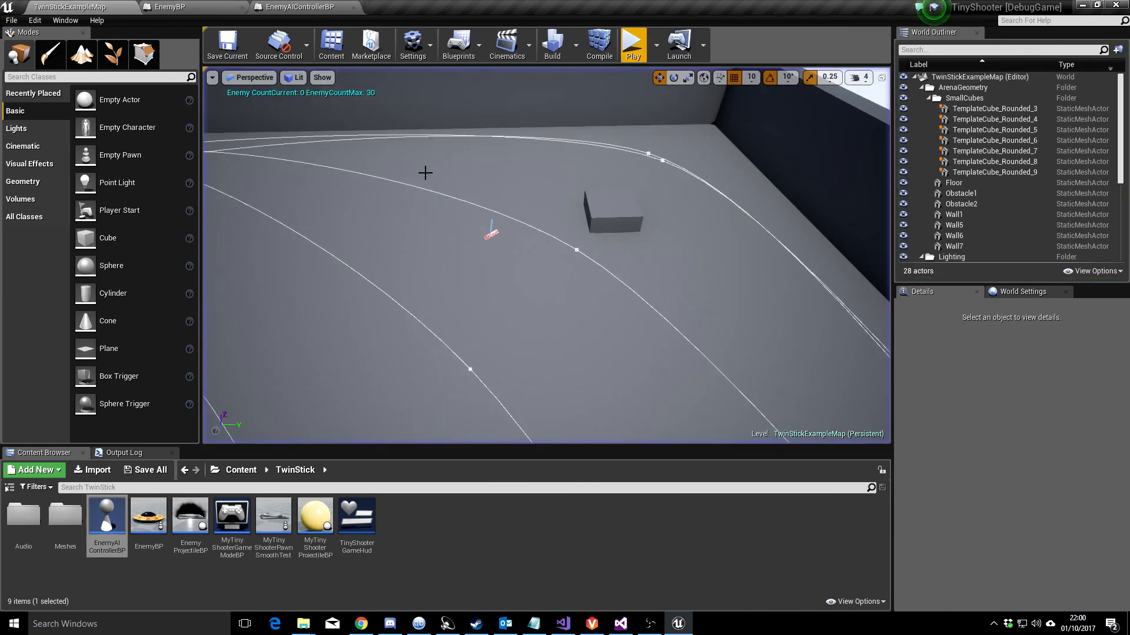